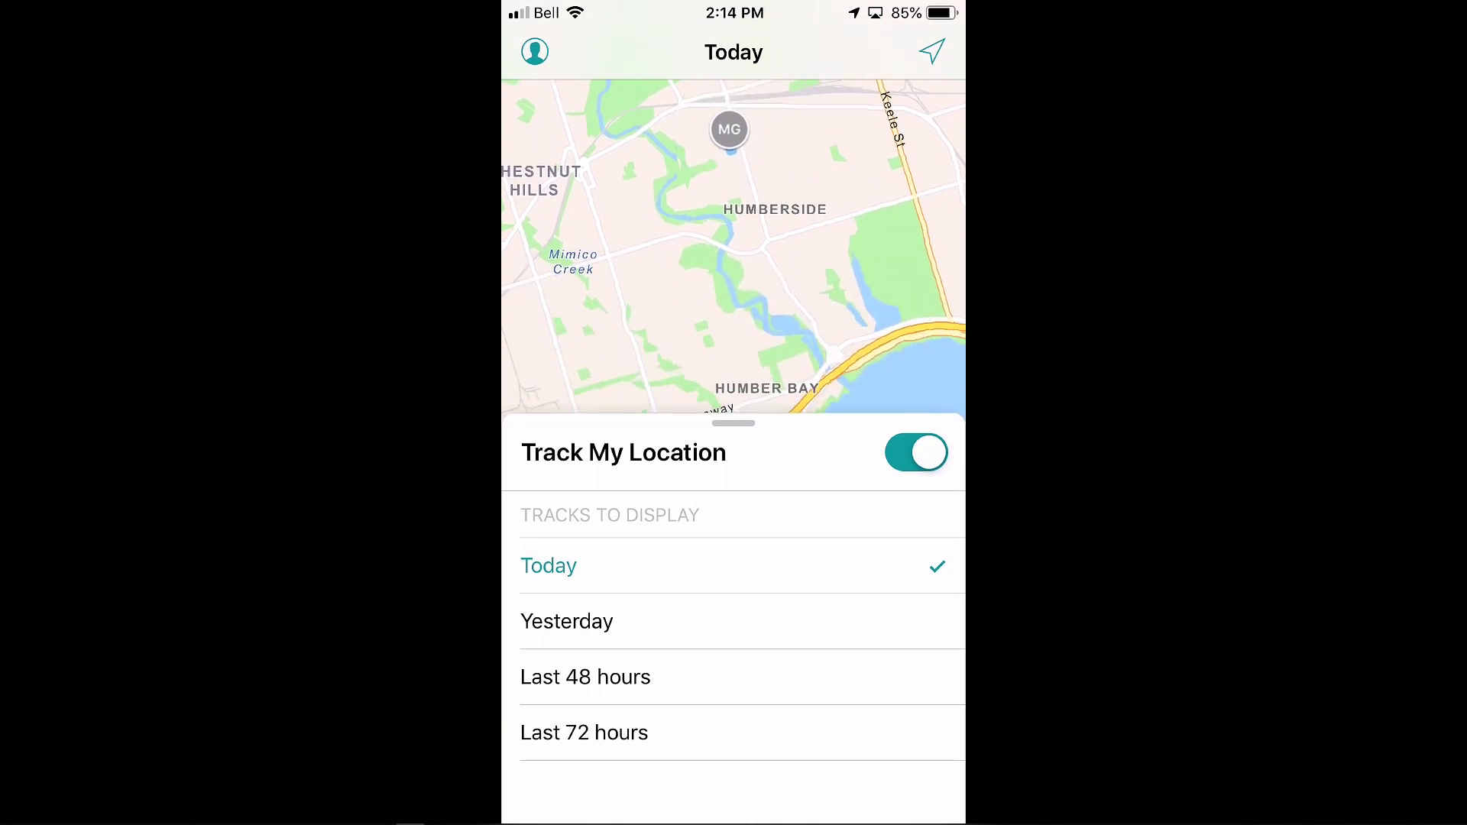
# Show yesterday's tracks, then the last 48 hours' tracks, and open the profile settings
pyautogui.click(566, 621)
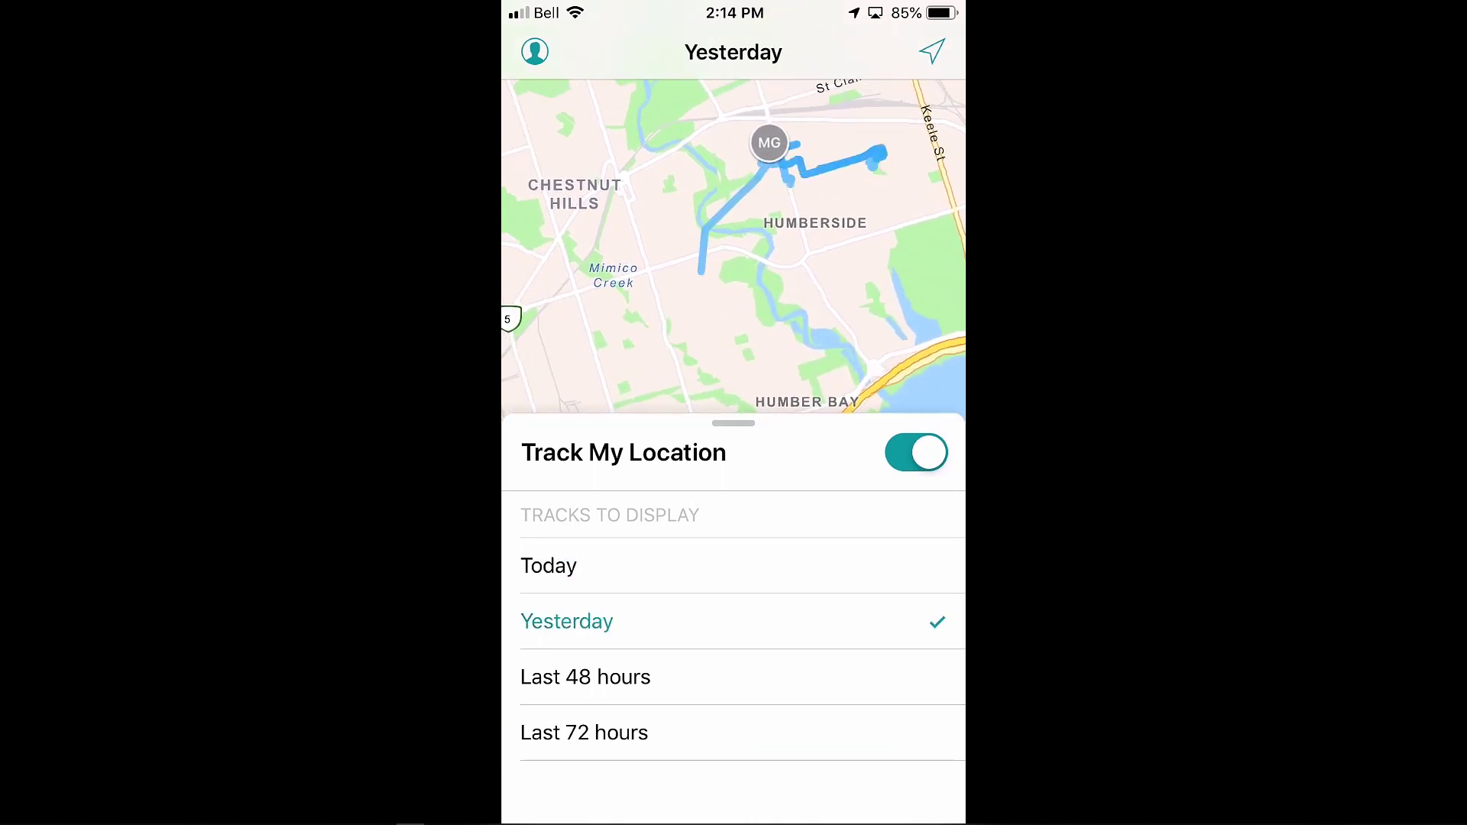
pyautogui.click(586, 677)
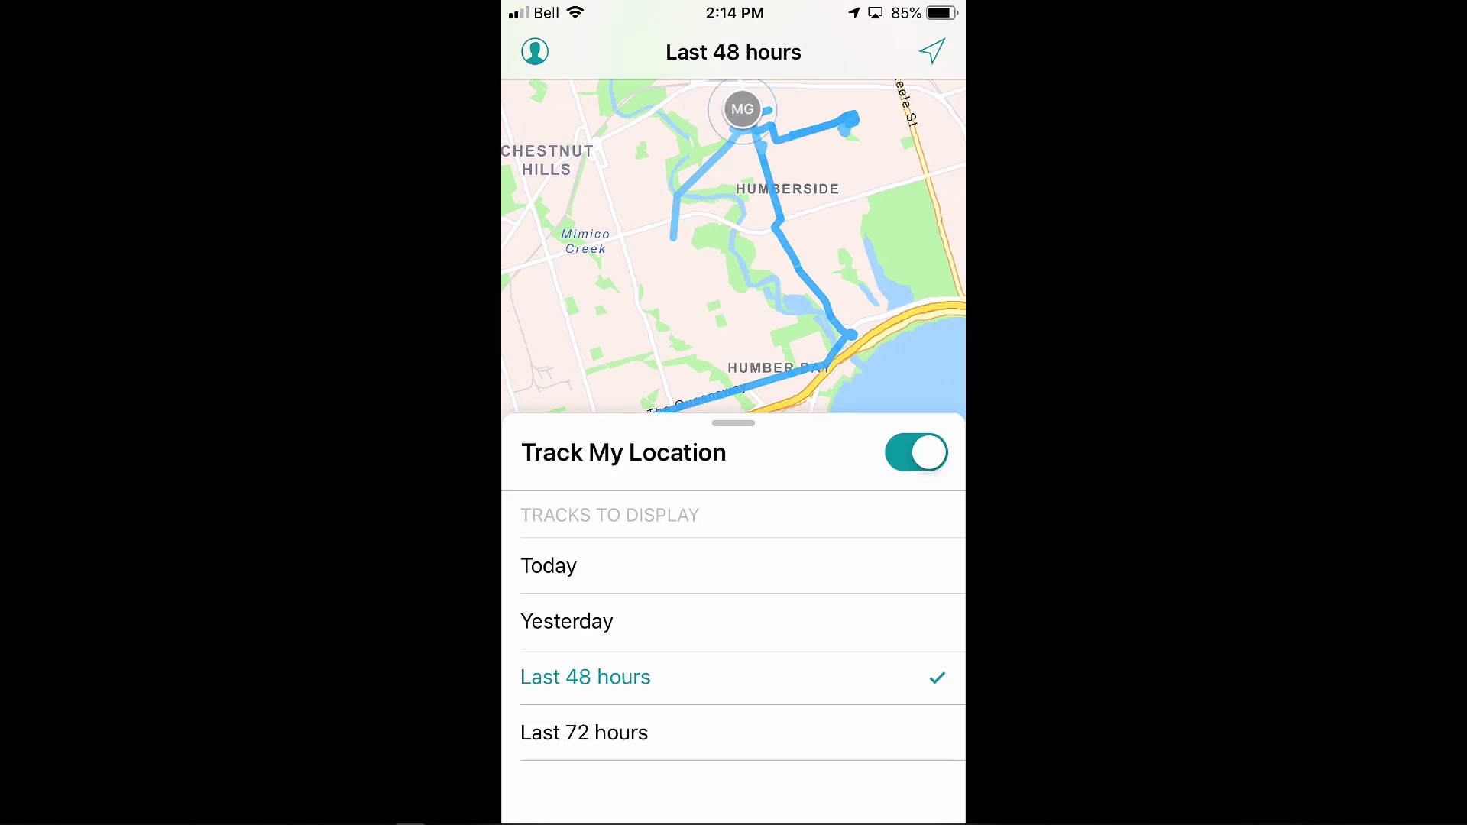
pyautogui.click(535, 51)
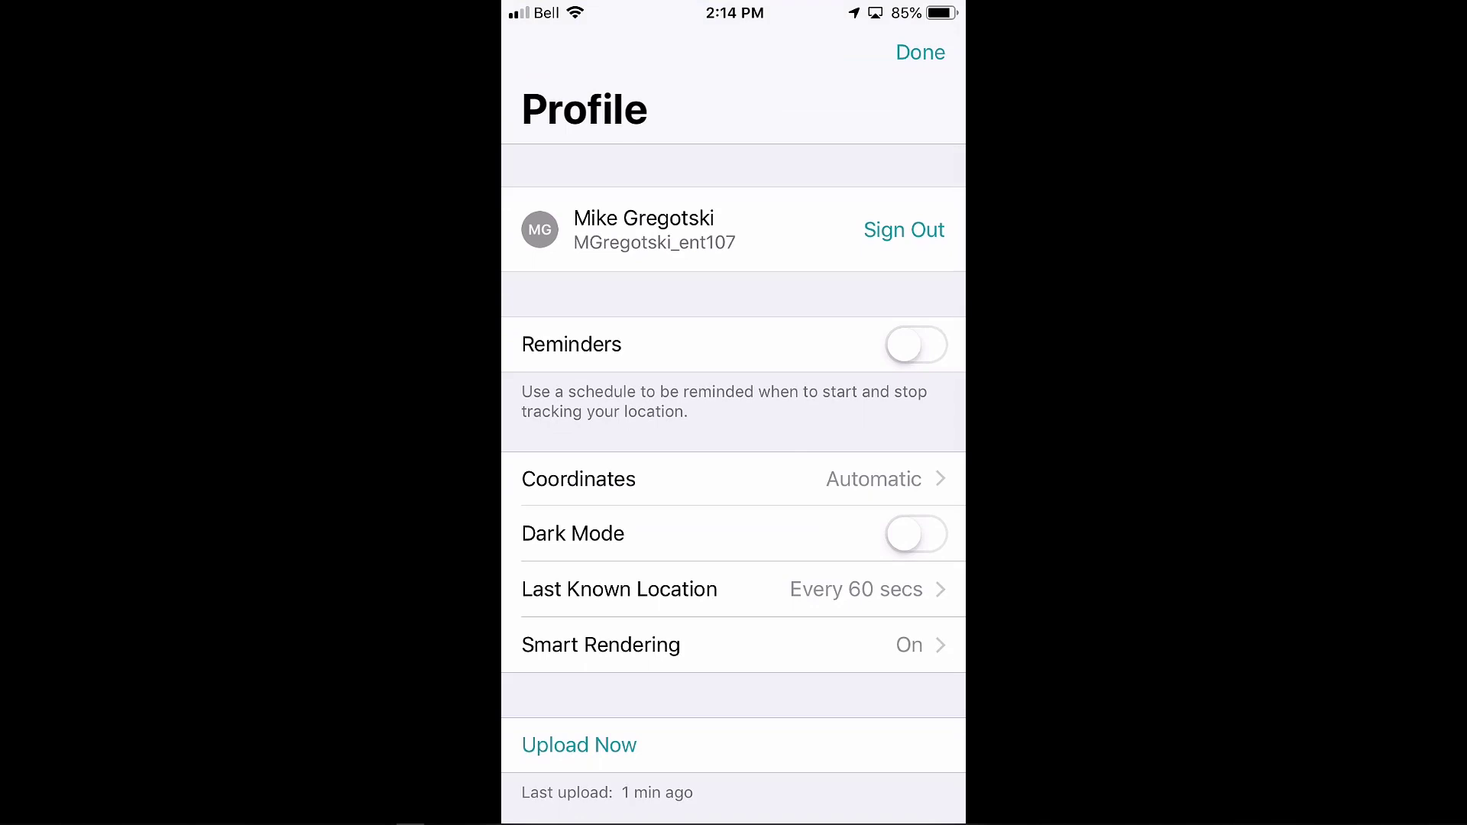
# Turn on tracking reminders and dark mode, then return to the track map
pyautogui.click(917, 345)
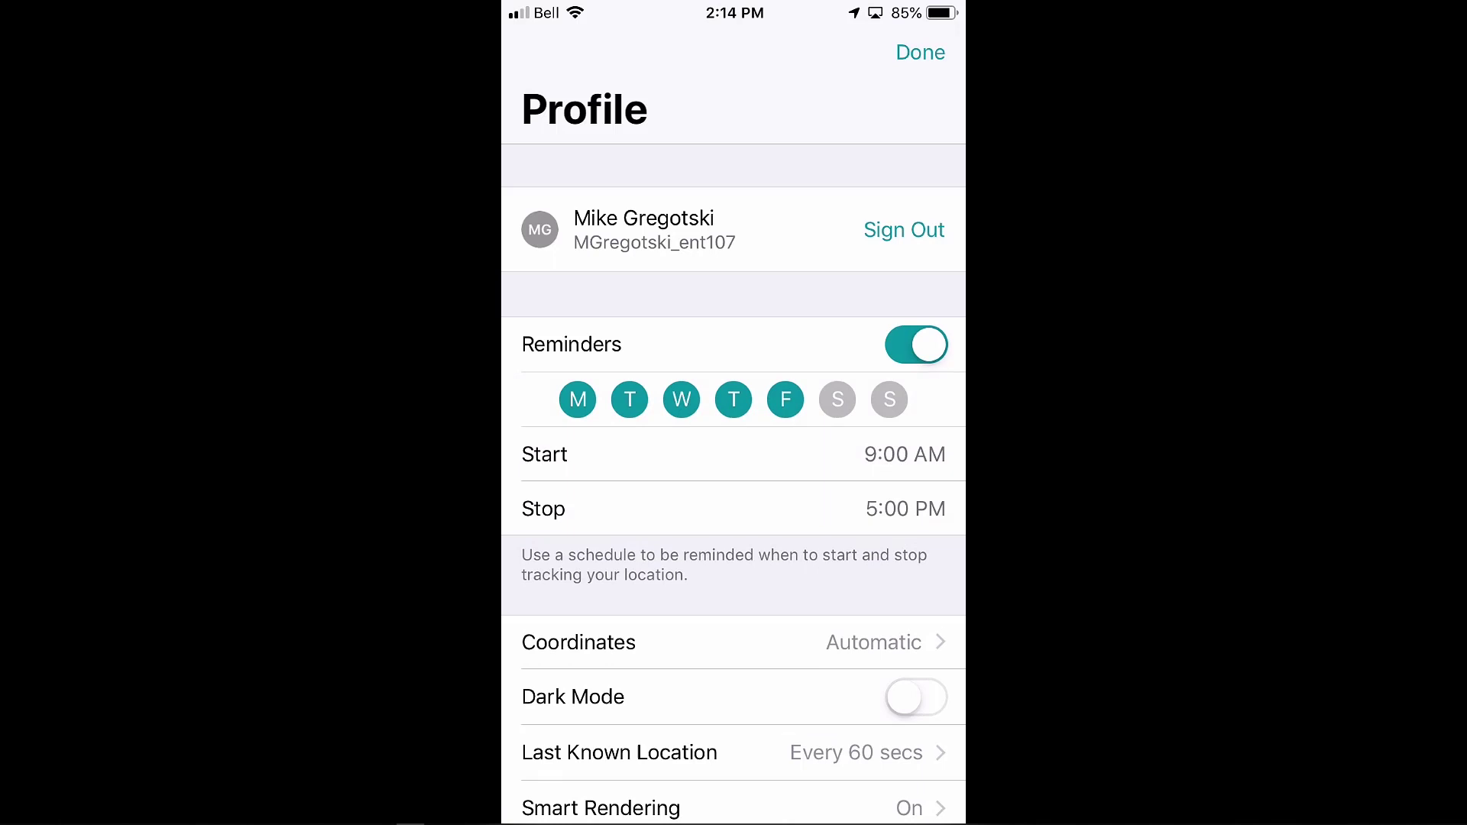
pyautogui.scroll(-3, 733, 458)
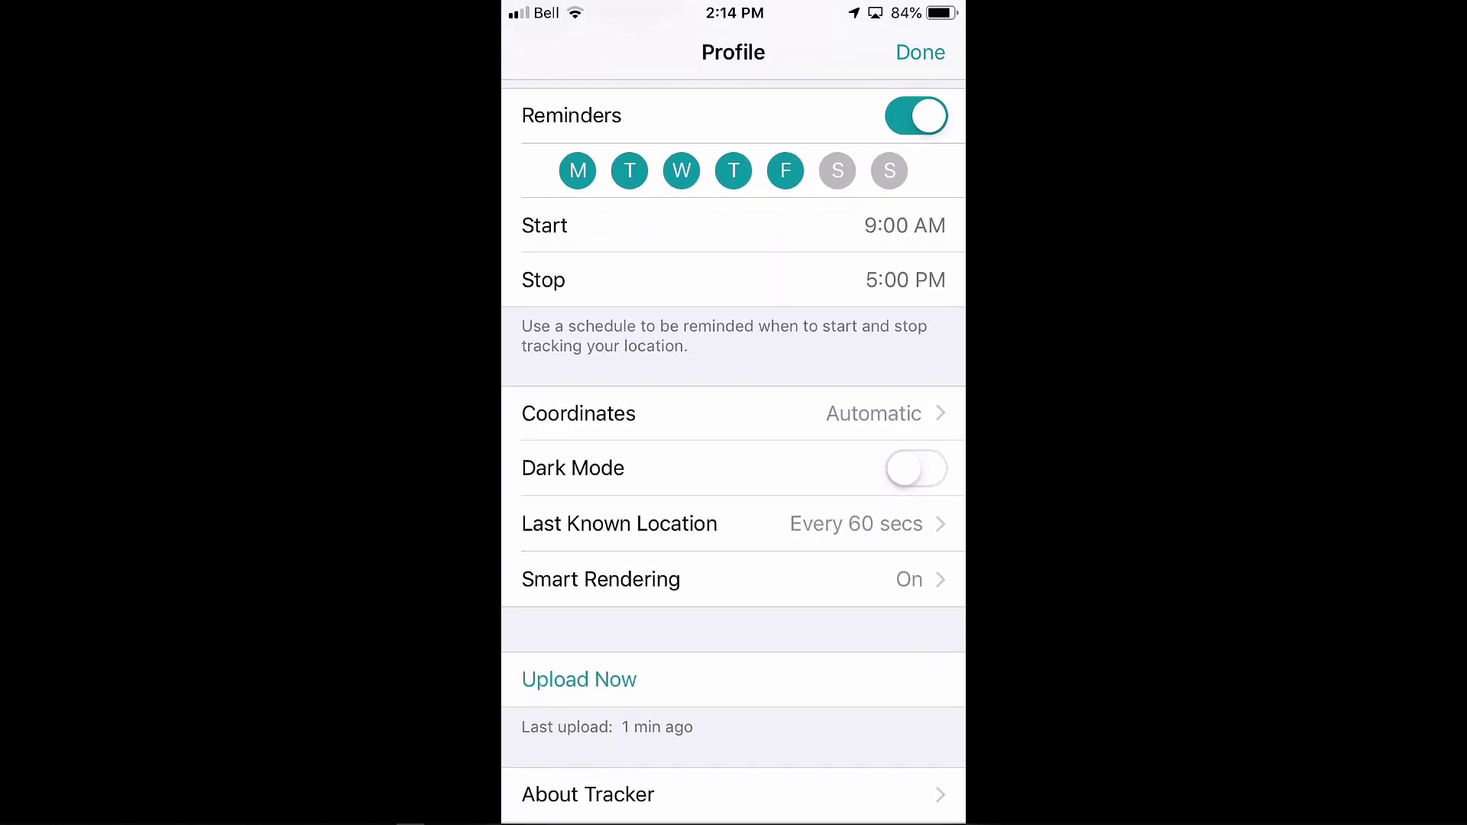
pyautogui.click(917, 469)
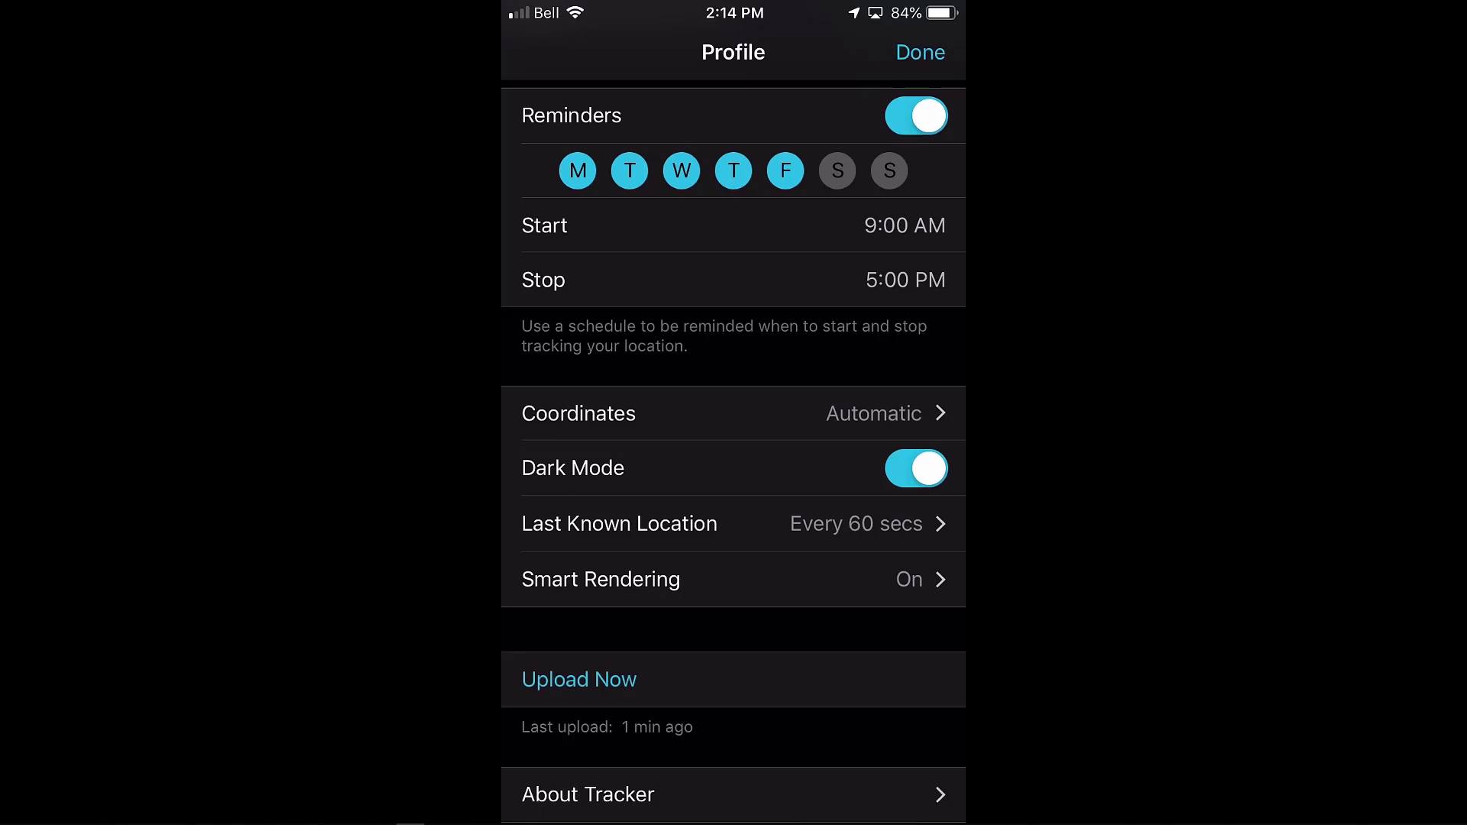
pyautogui.click(920, 52)
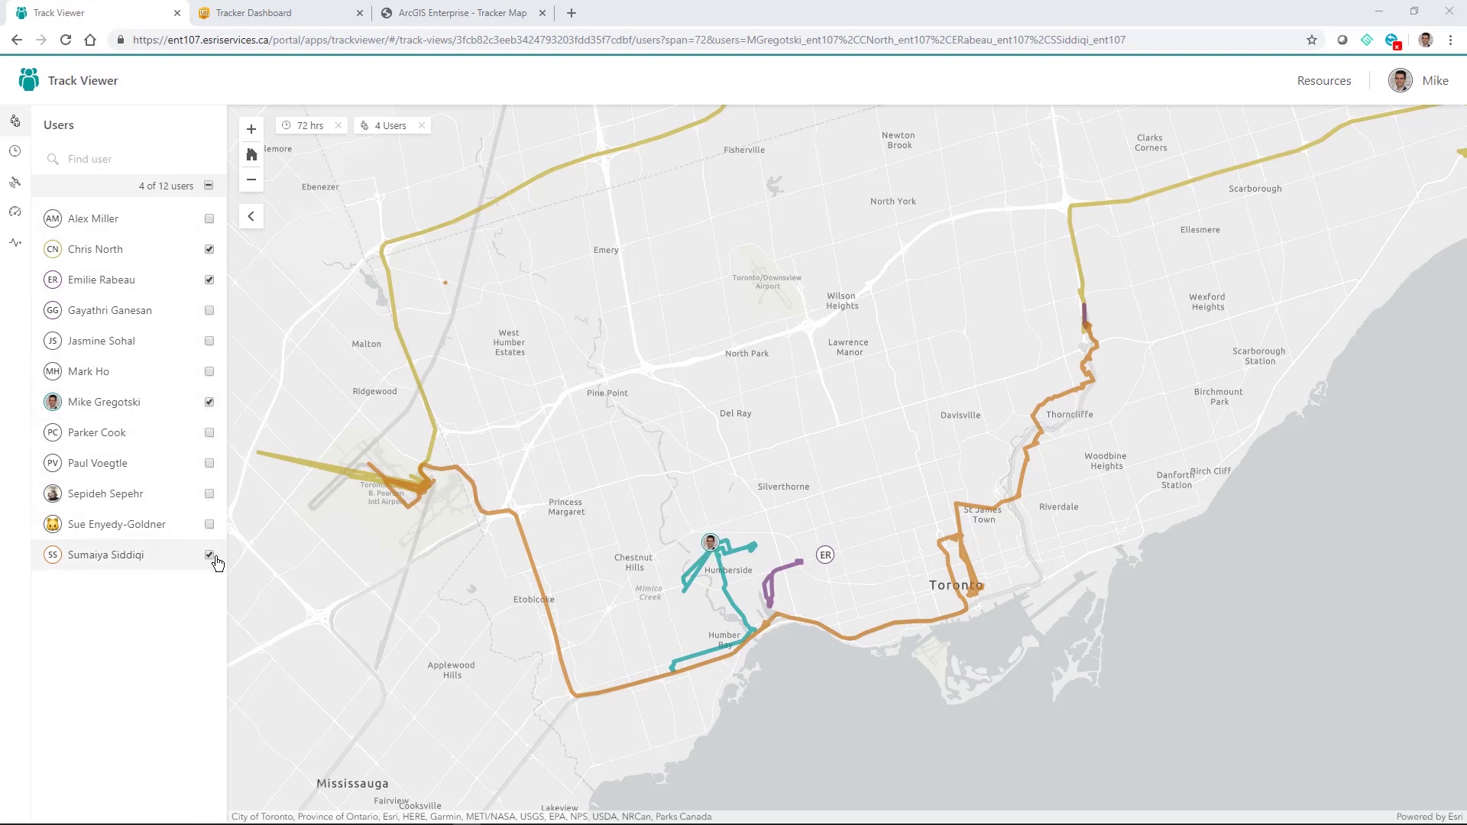
# Add a fifth user's tracks to the map and open the Timespan settings
pyautogui.click(210, 525)
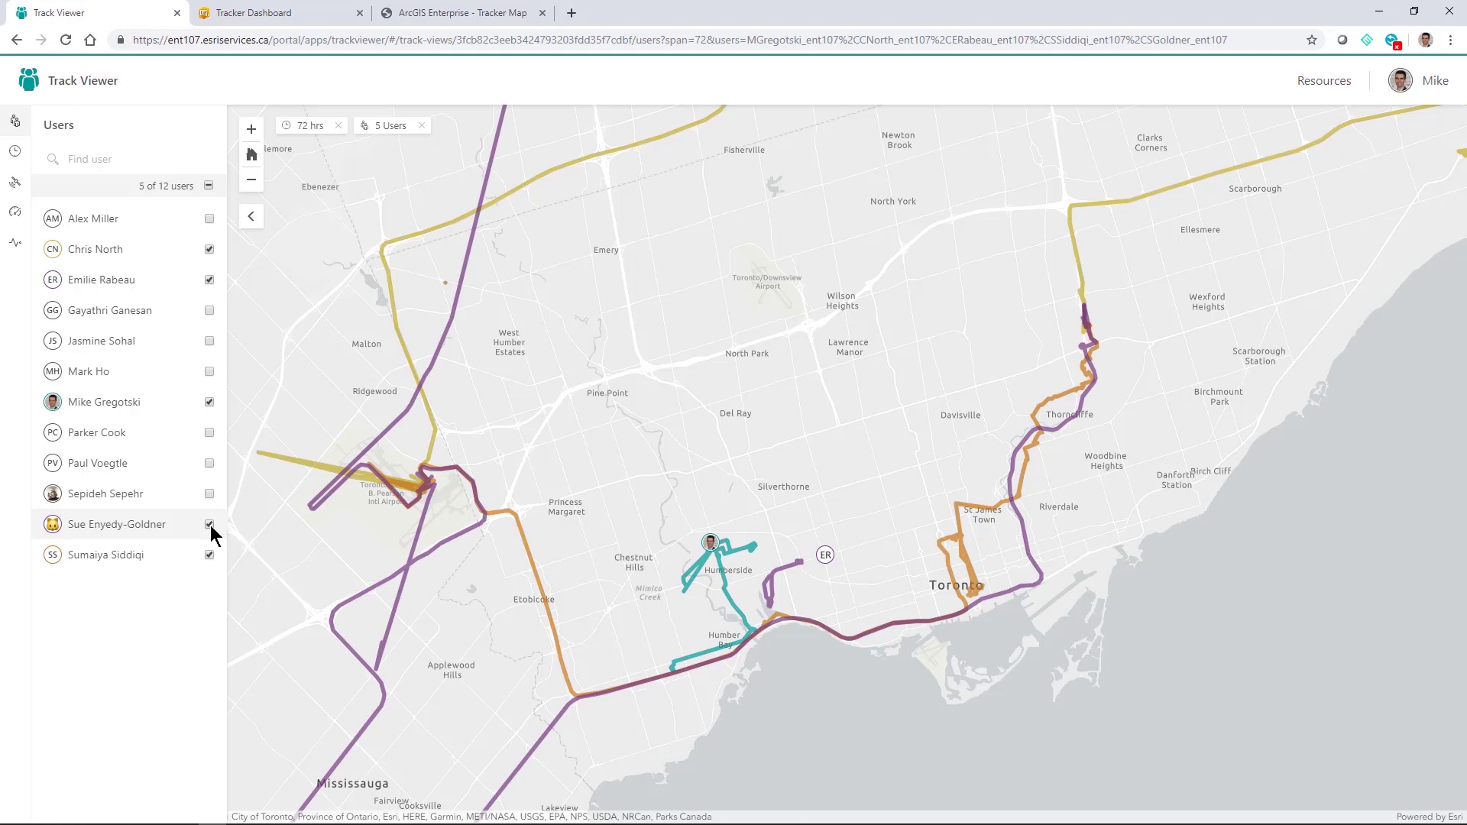
pyautogui.click(13, 156)
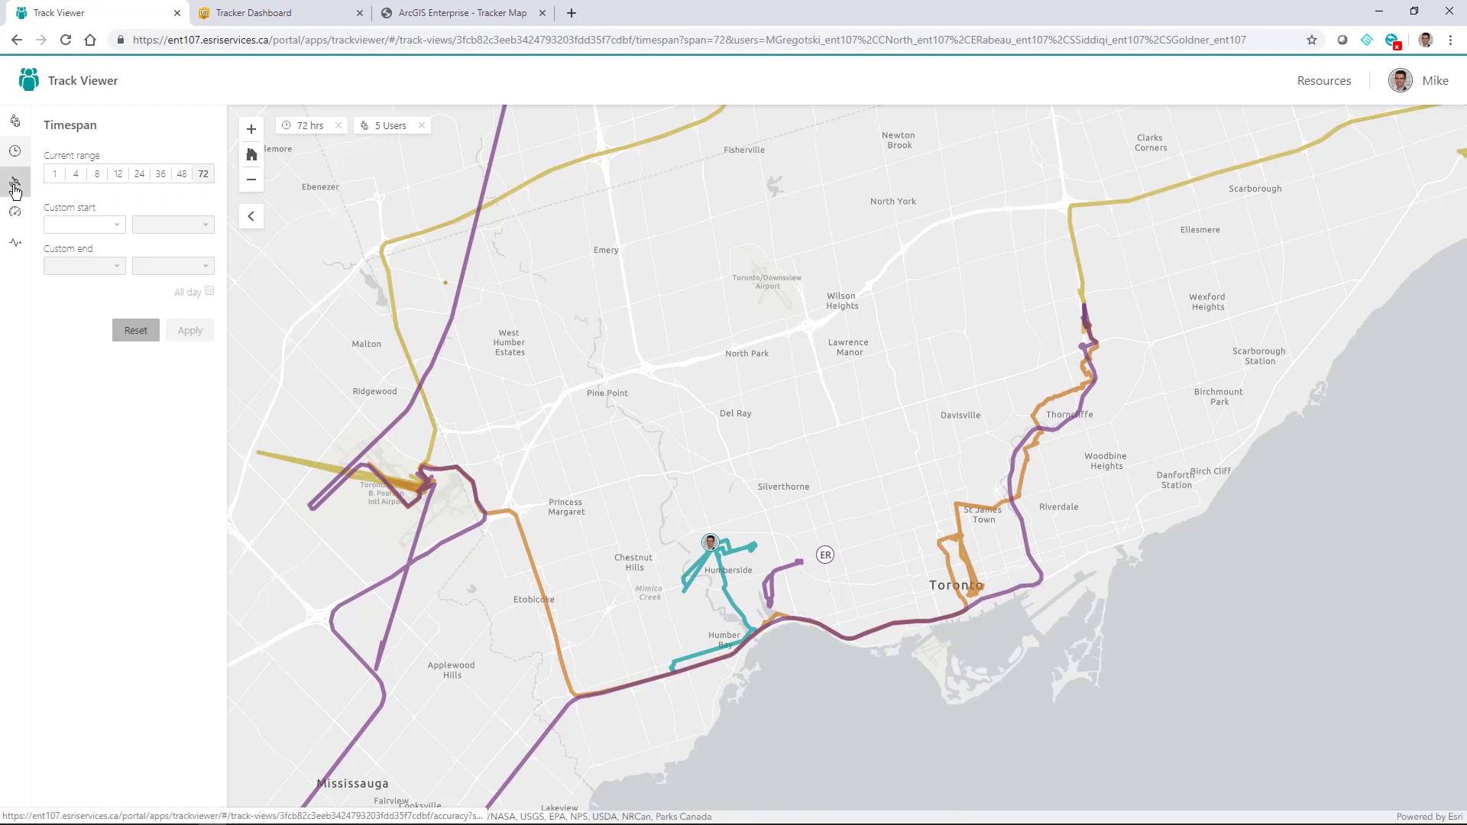
# Filter the tracks to the Driving activity, zoom in one level, and pan to the lakeshore
pyautogui.click(15, 245)
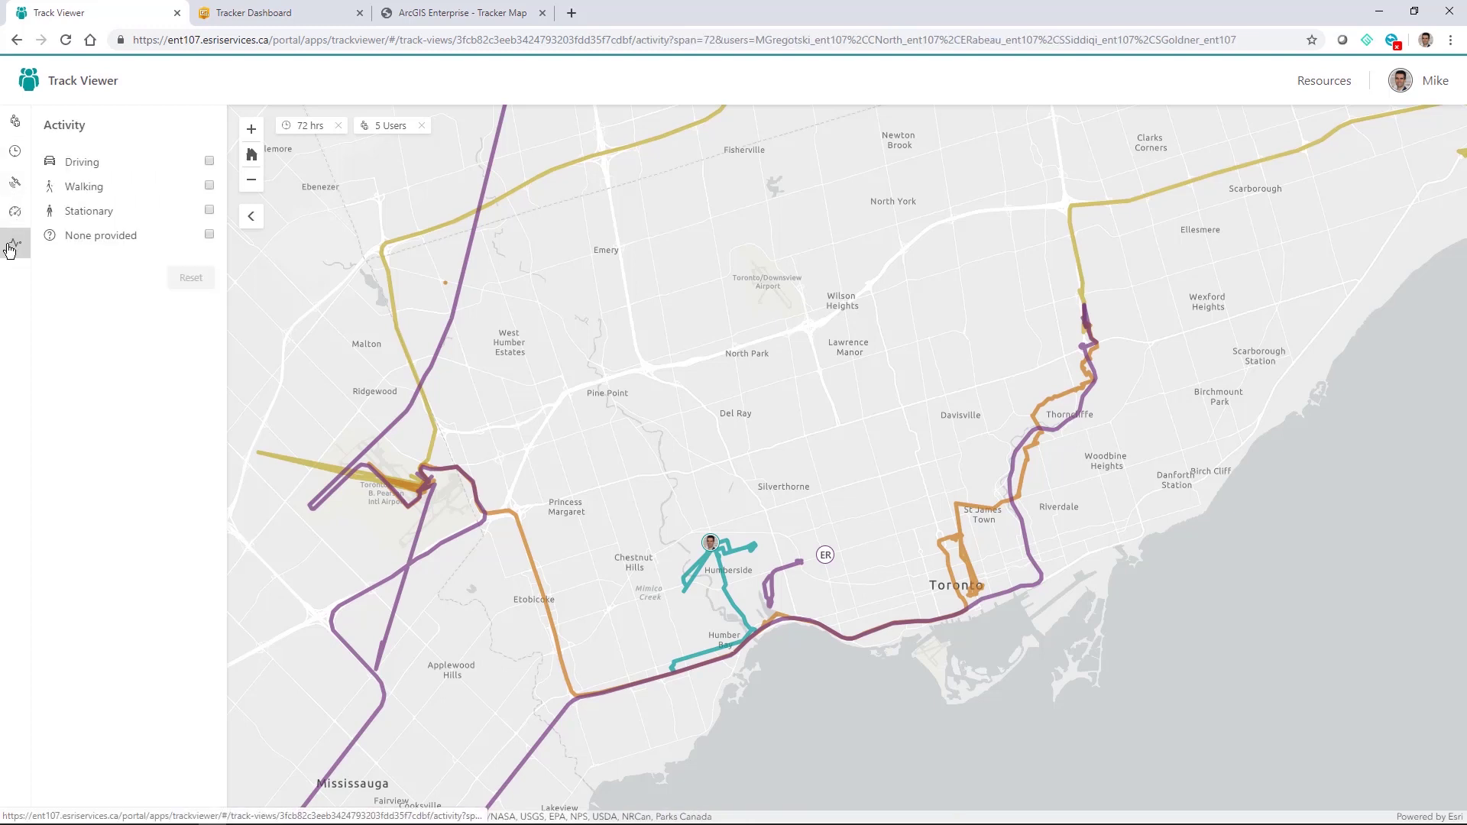
pyautogui.click(208, 164)
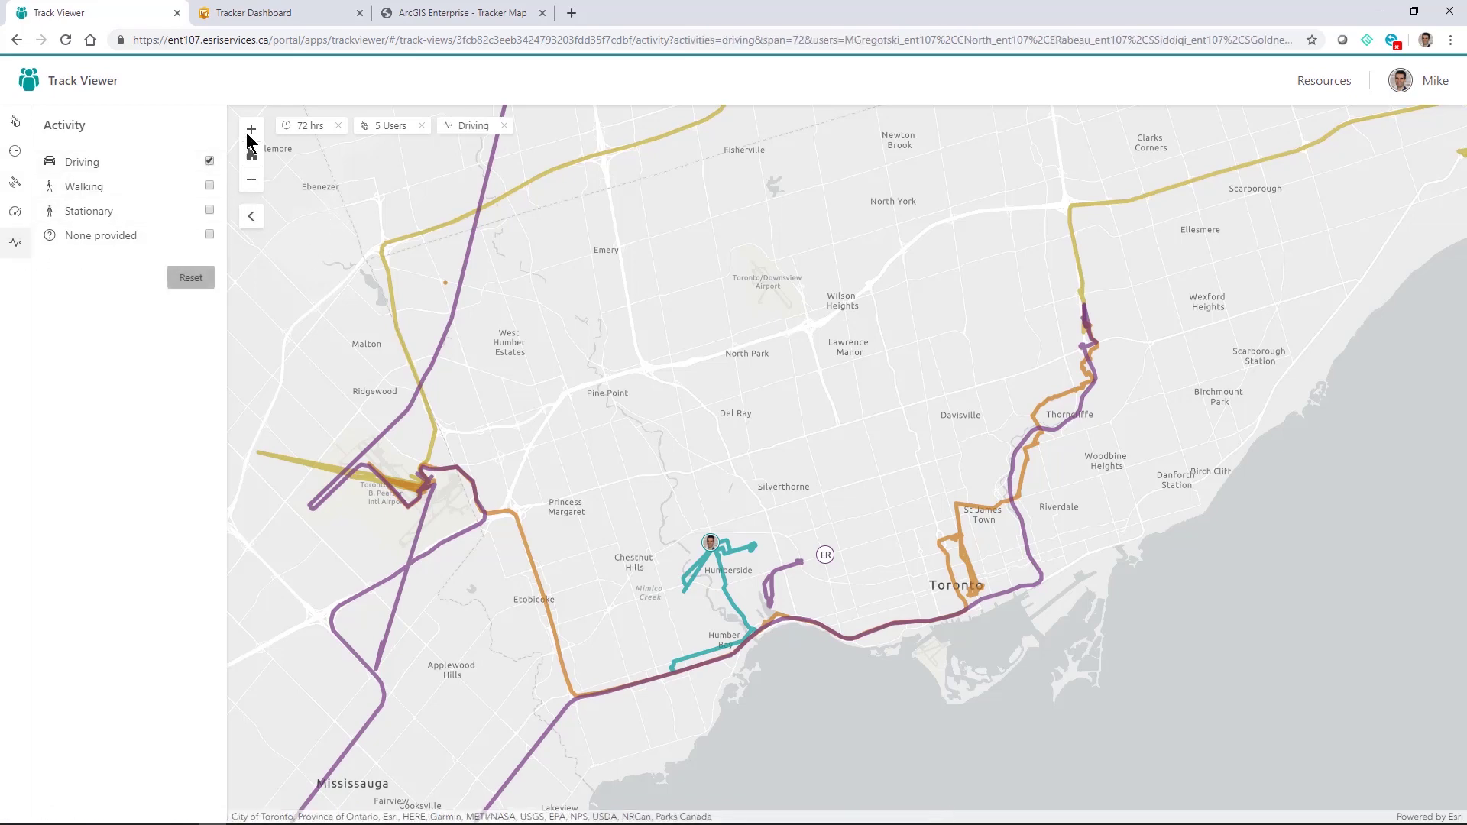
pyautogui.click(247, 135)
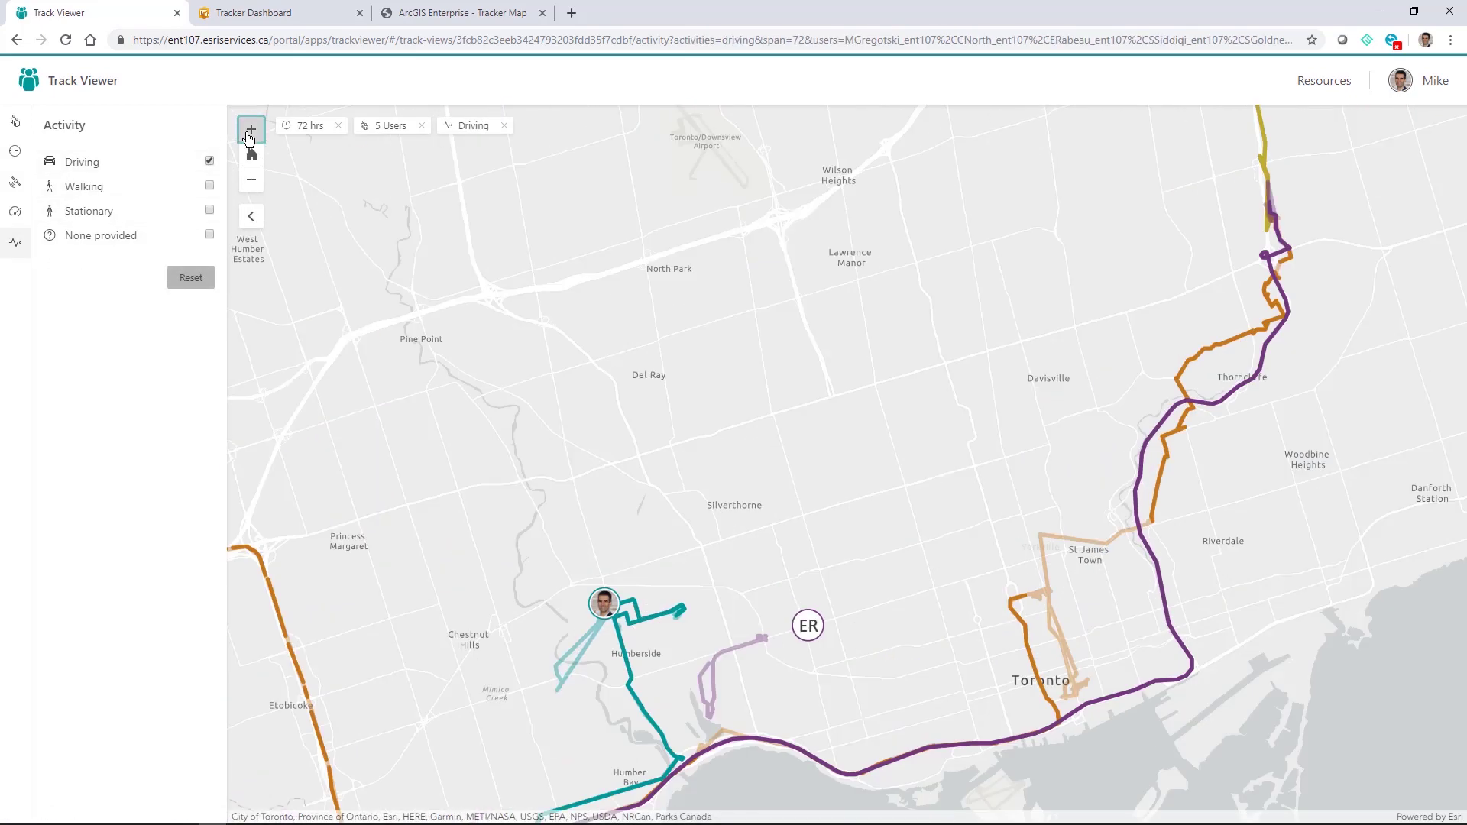
pyautogui.moveTo(527, 479); pyautogui.dragTo(584, 254)
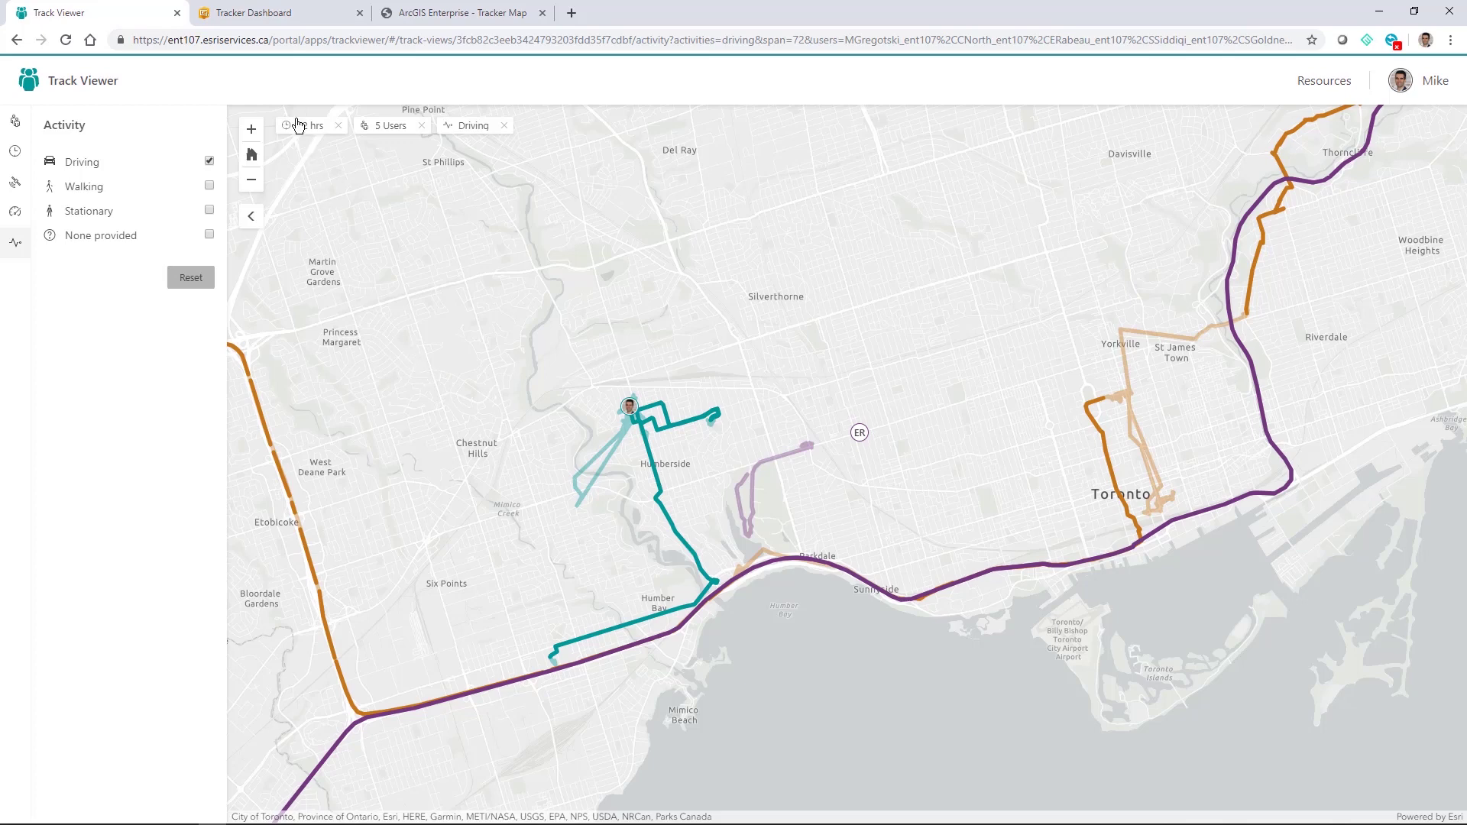
# Open the Tracker Dashboard and inspect point counts on the per-user pie slices and Activity bars
pyautogui.click(276, 9)
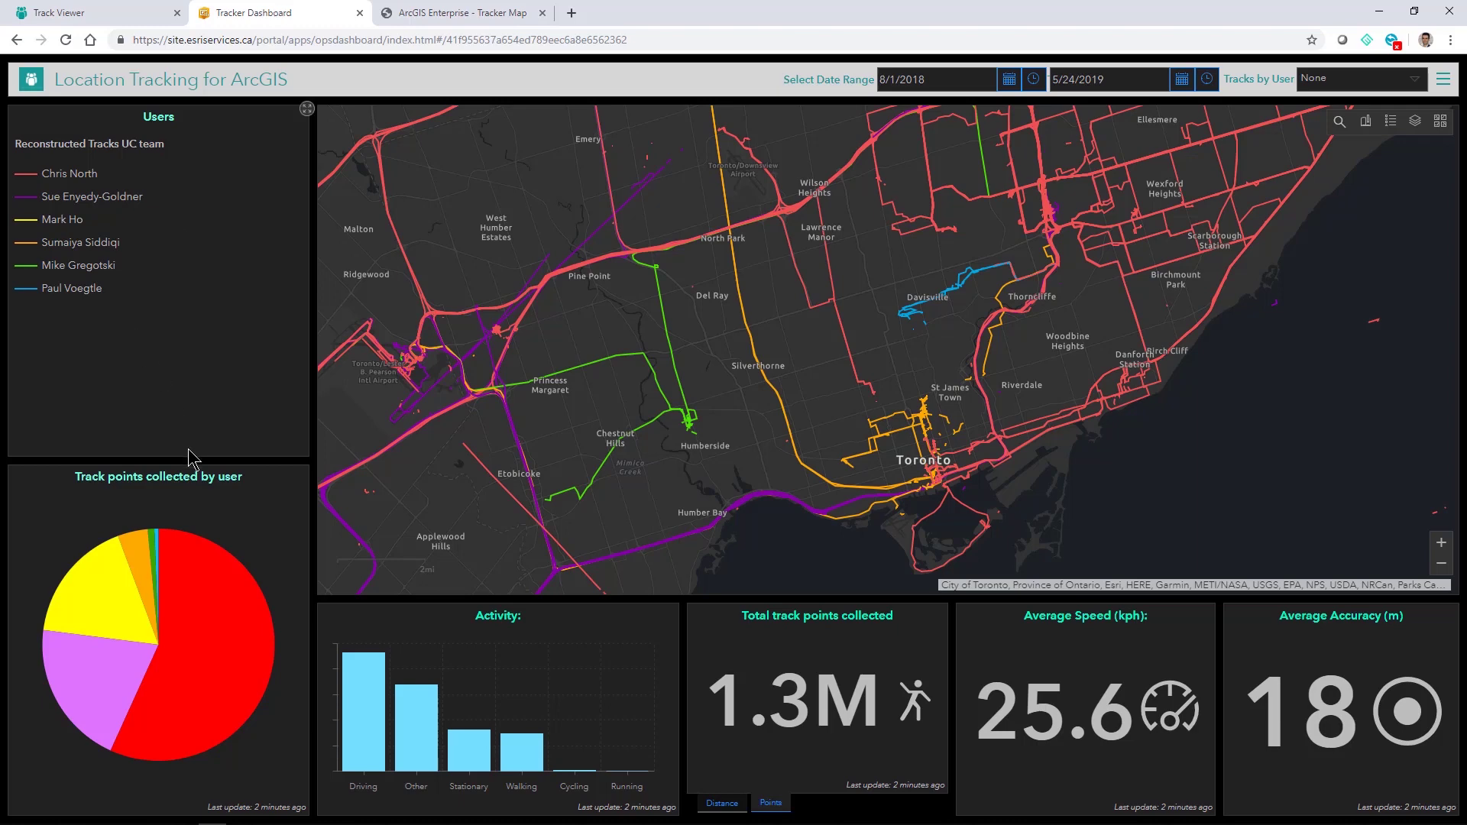
pyautogui.moveTo(237, 664)
pyautogui.moveTo(130, 692)
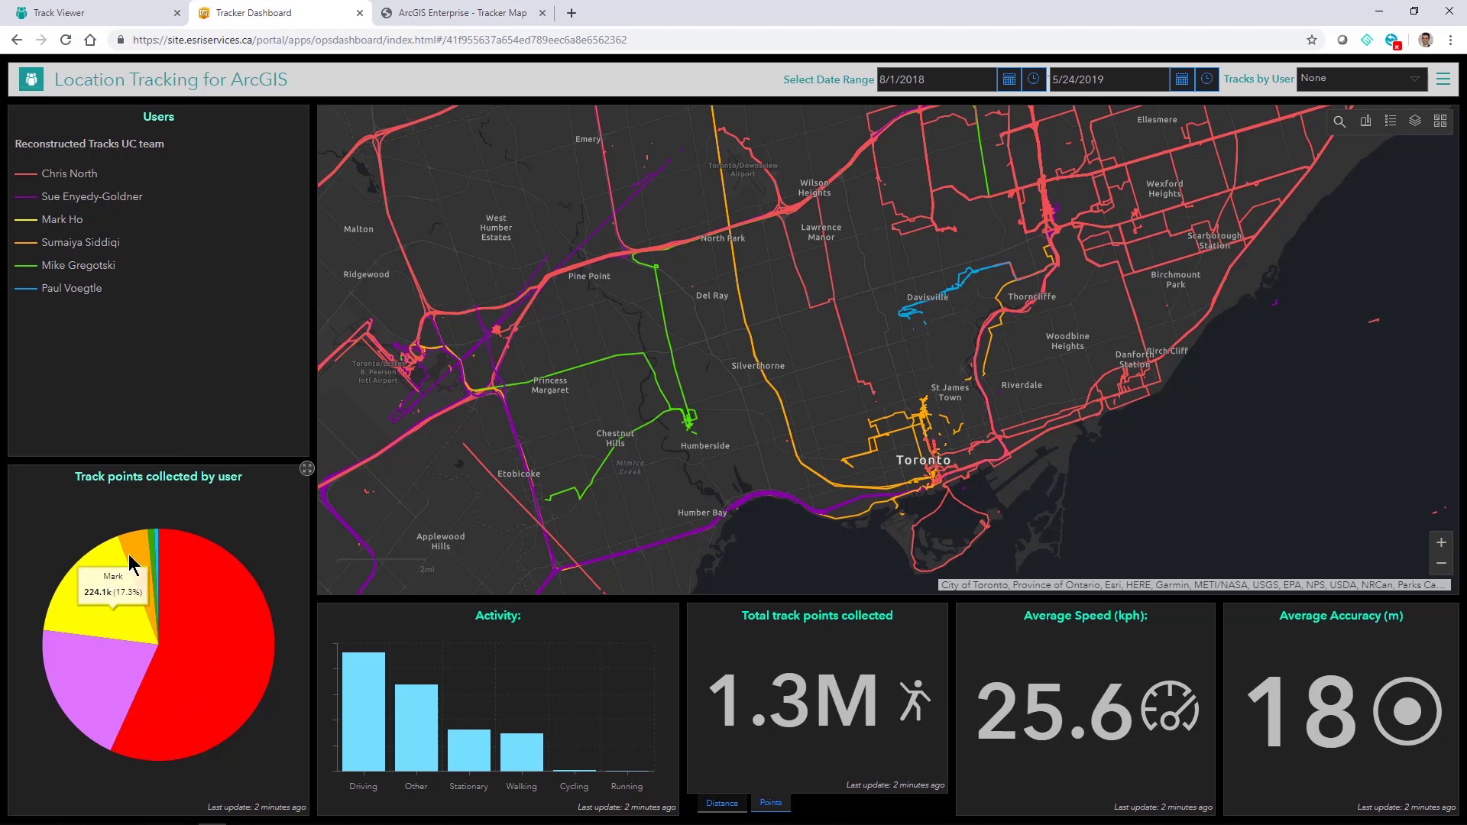
pyautogui.moveTo(130, 562)
pyautogui.moveTo(363, 710)
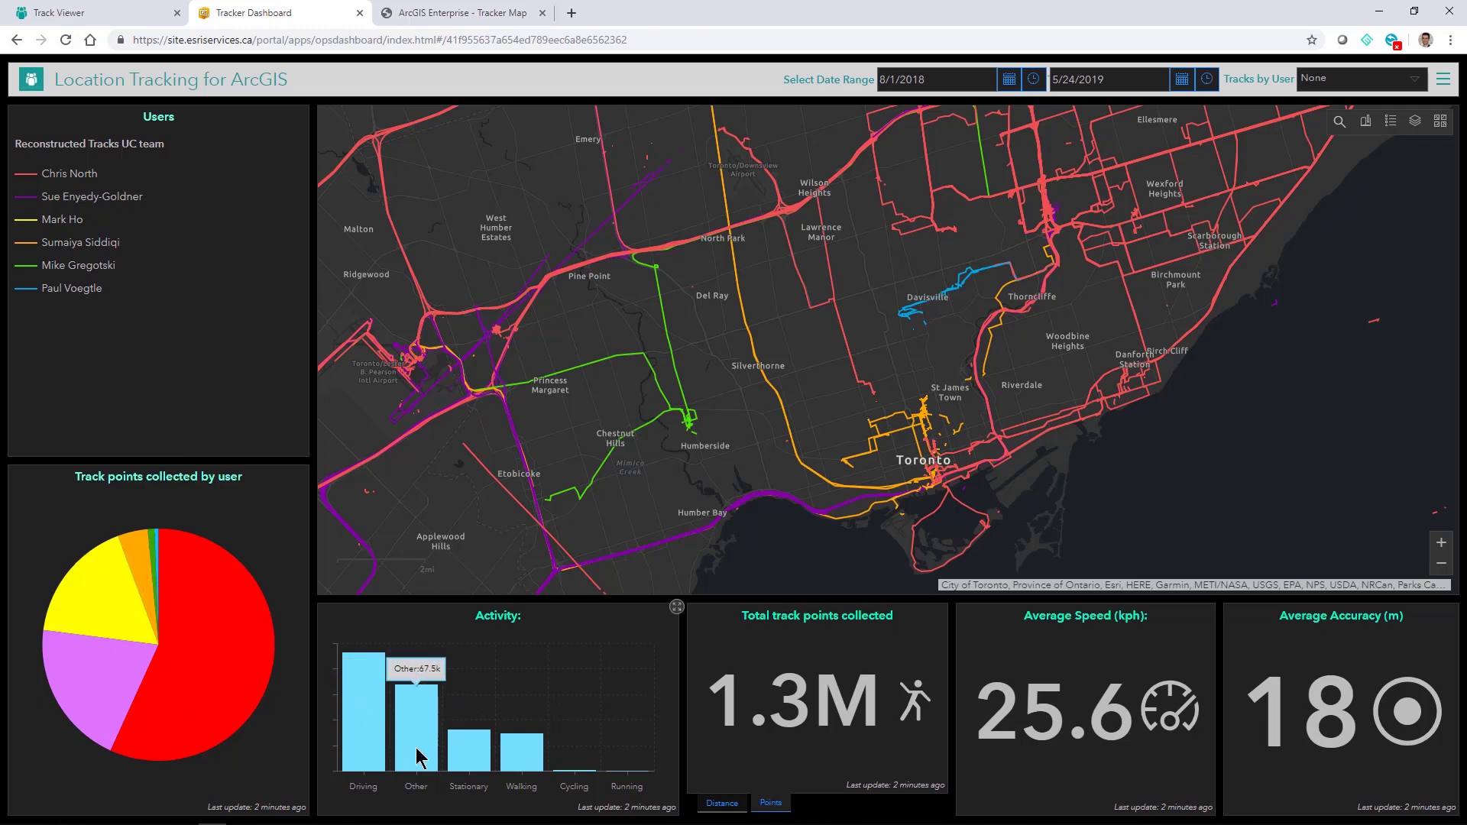
pyautogui.moveTo(465, 761)
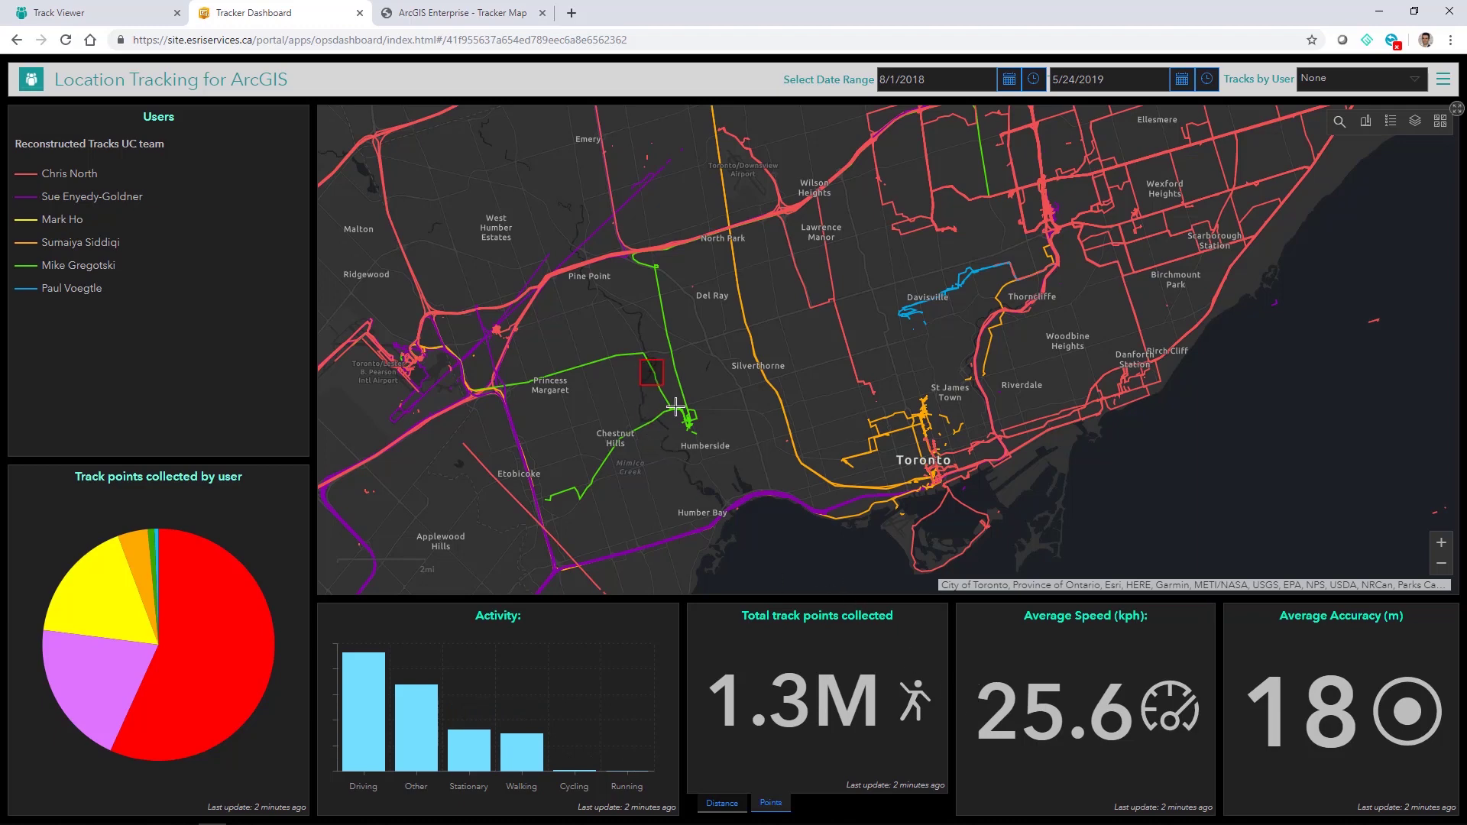
# Zoom the dashboard map in and inspect one green track point's details popup
pyautogui.scroll(4, 676, 408)
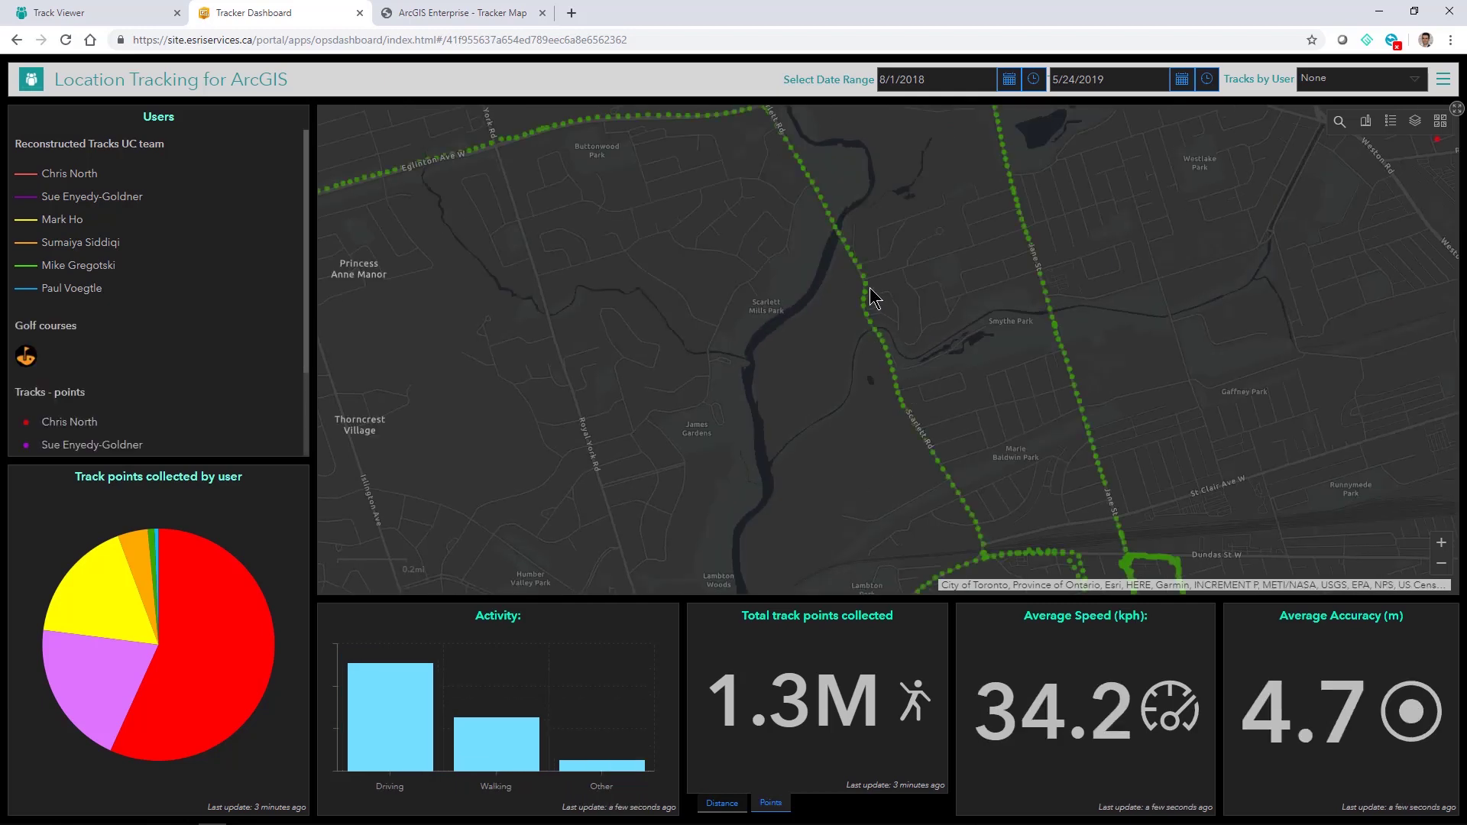
pyautogui.click(869, 289)
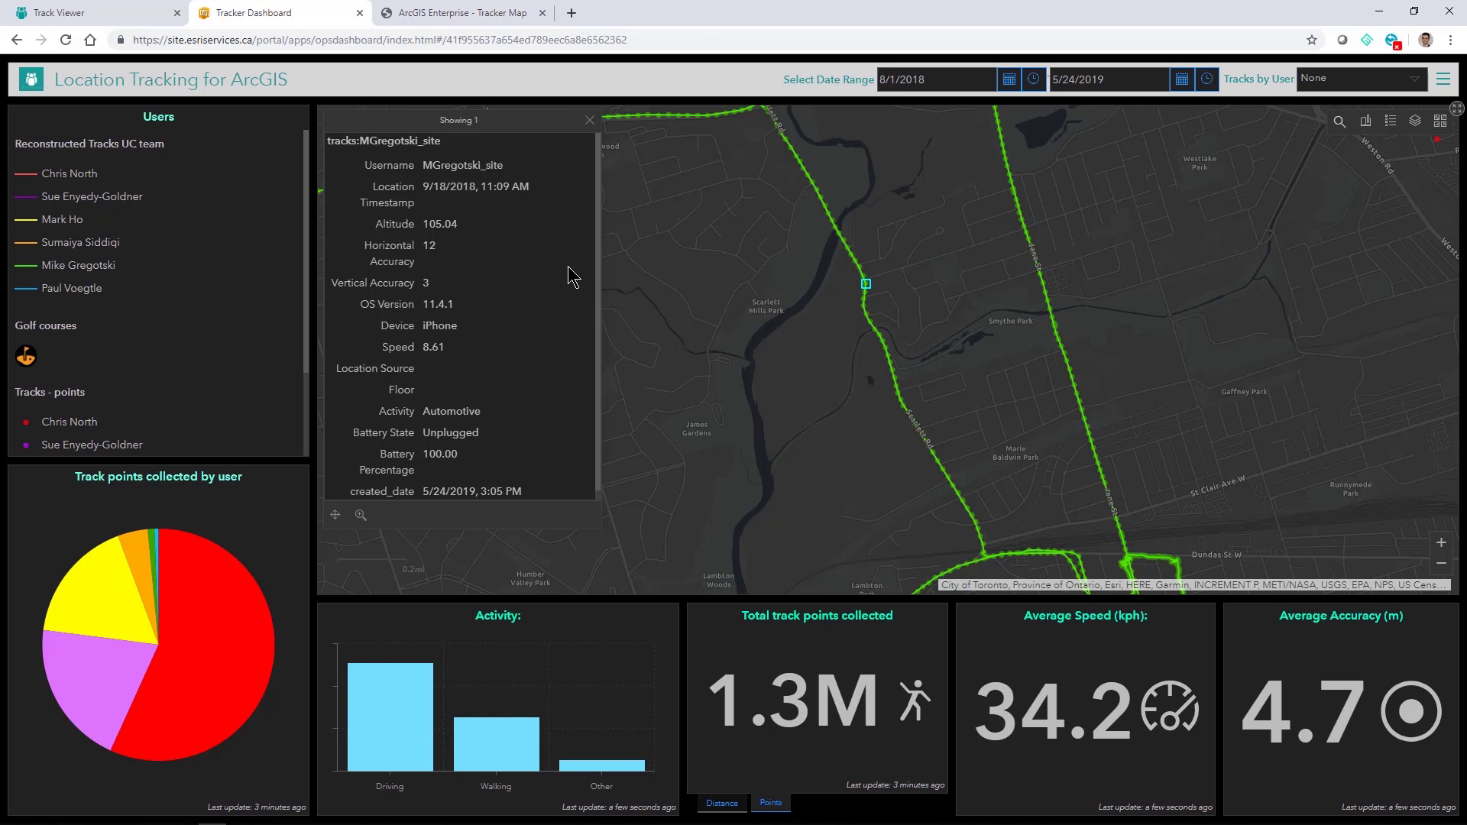
pyautogui.click(590, 122)
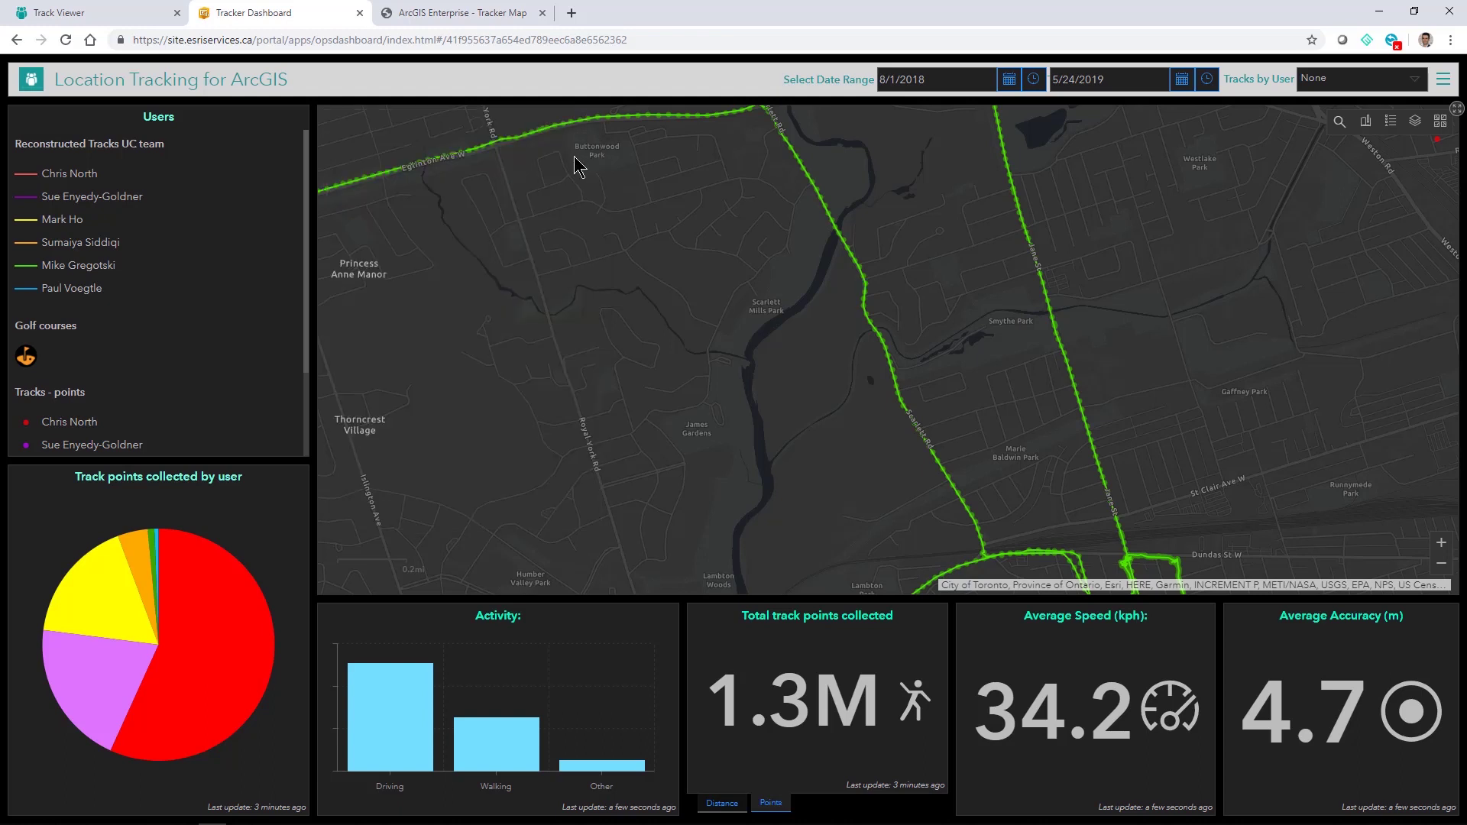
# Open the Tracker Map's GeoAnalytics Tools and read the Aggregate Points help under Summarize Data
pyautogui.click(472, 11)
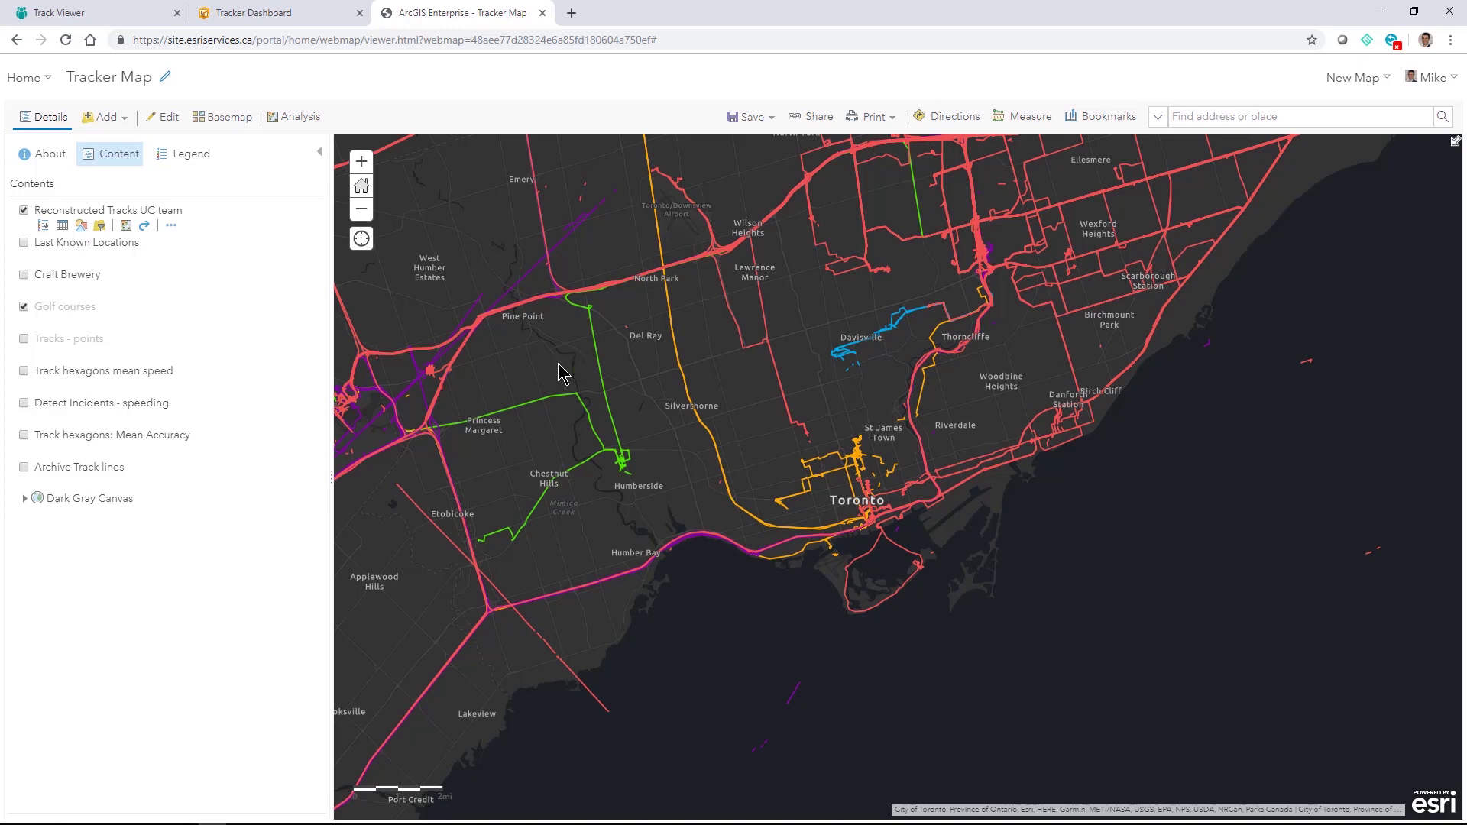
pyautogui.click(291, 129)
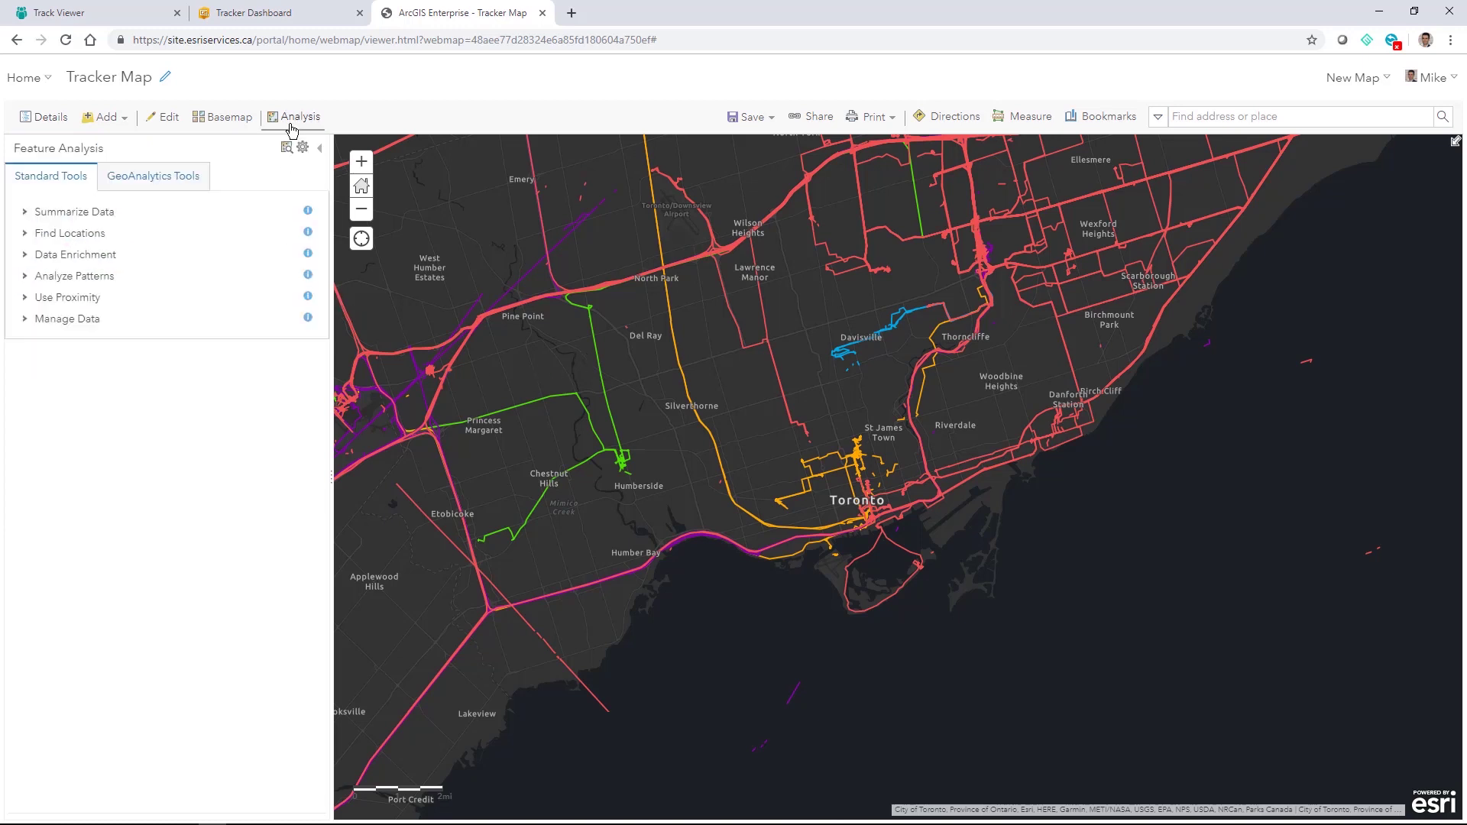
pyautogui.click(180, 178)
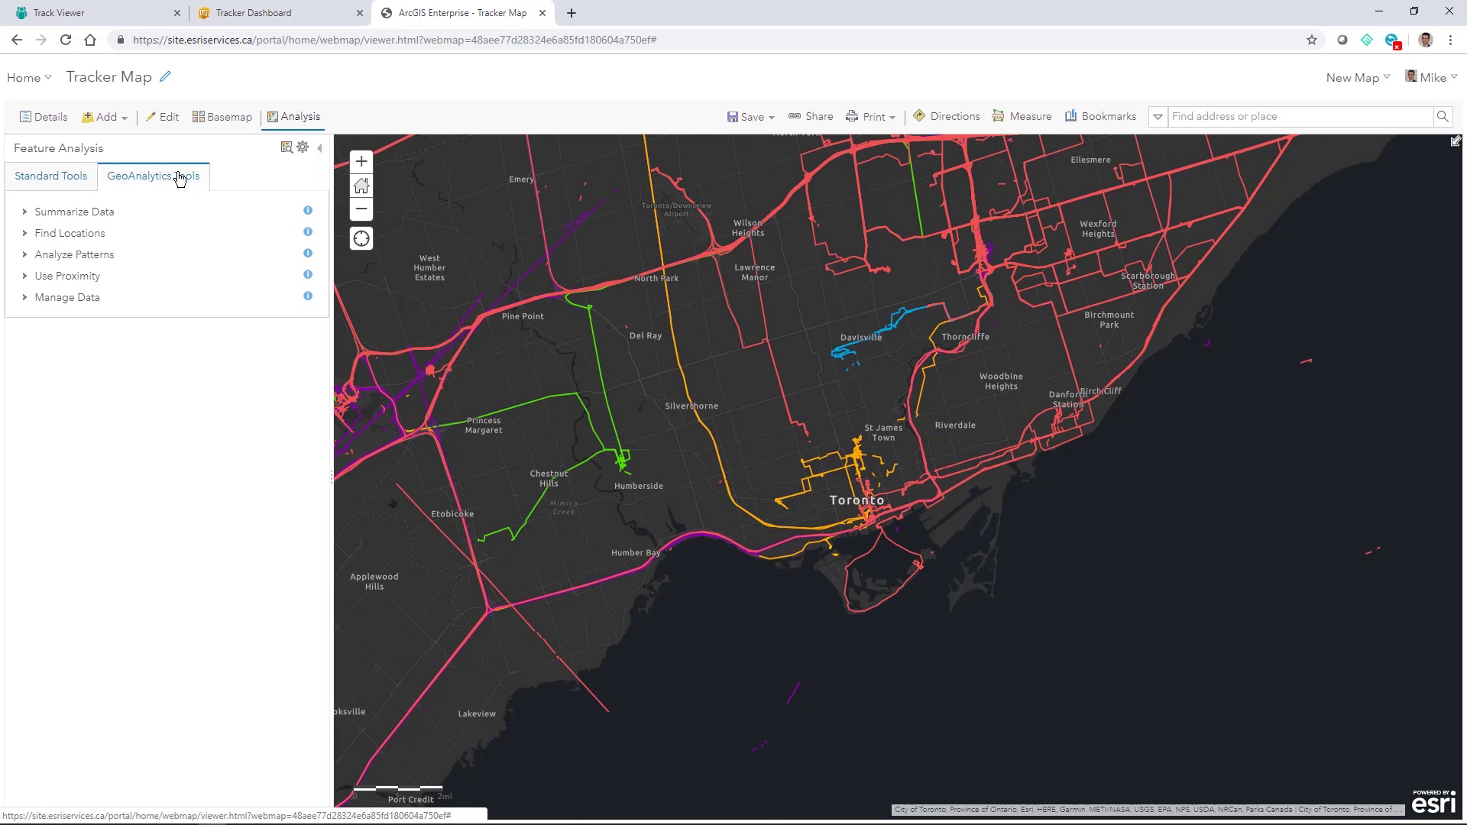
pyautogui.click(27, 213)
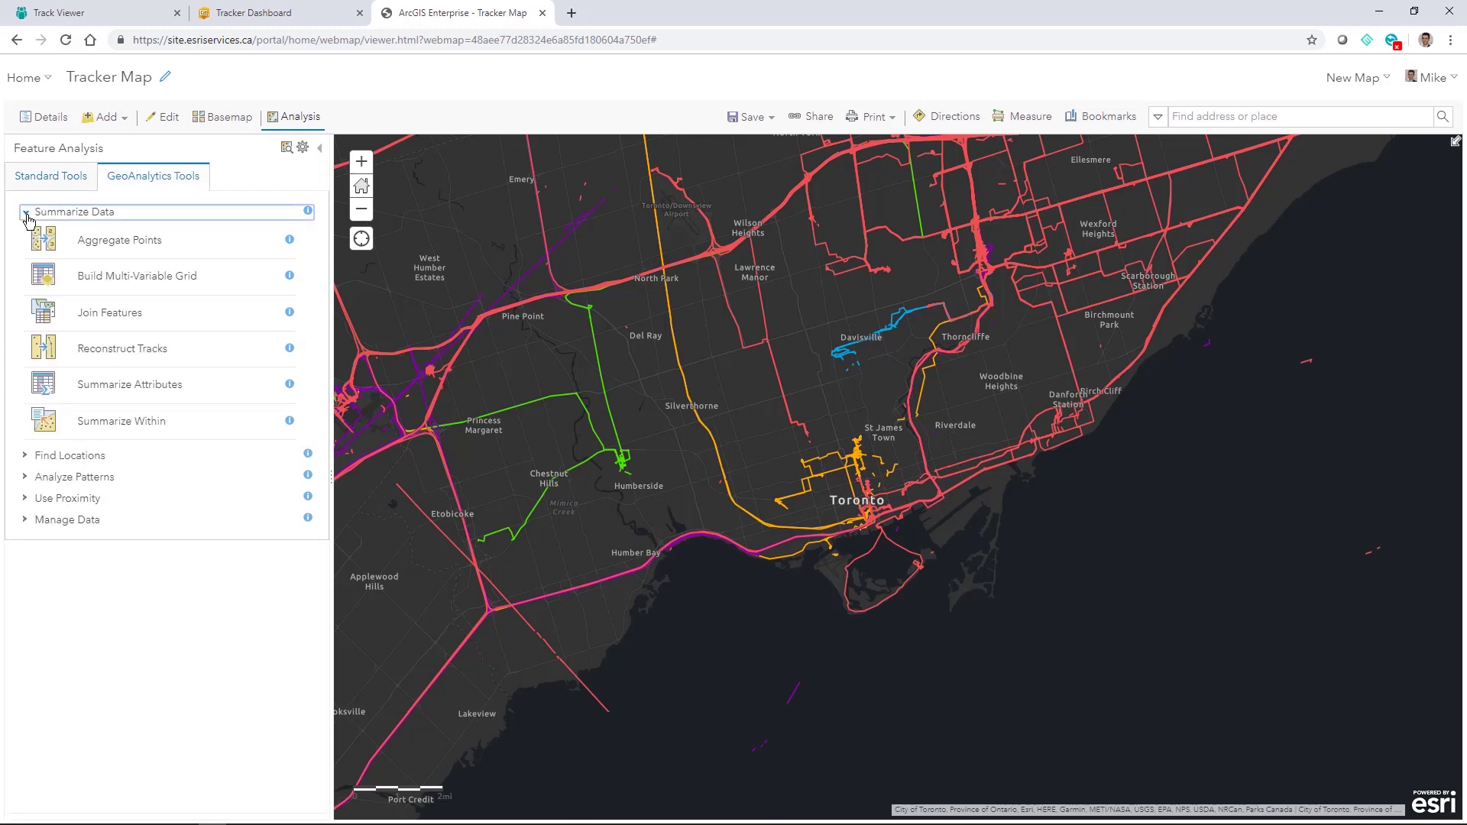
pyautogui.click(290, 241)
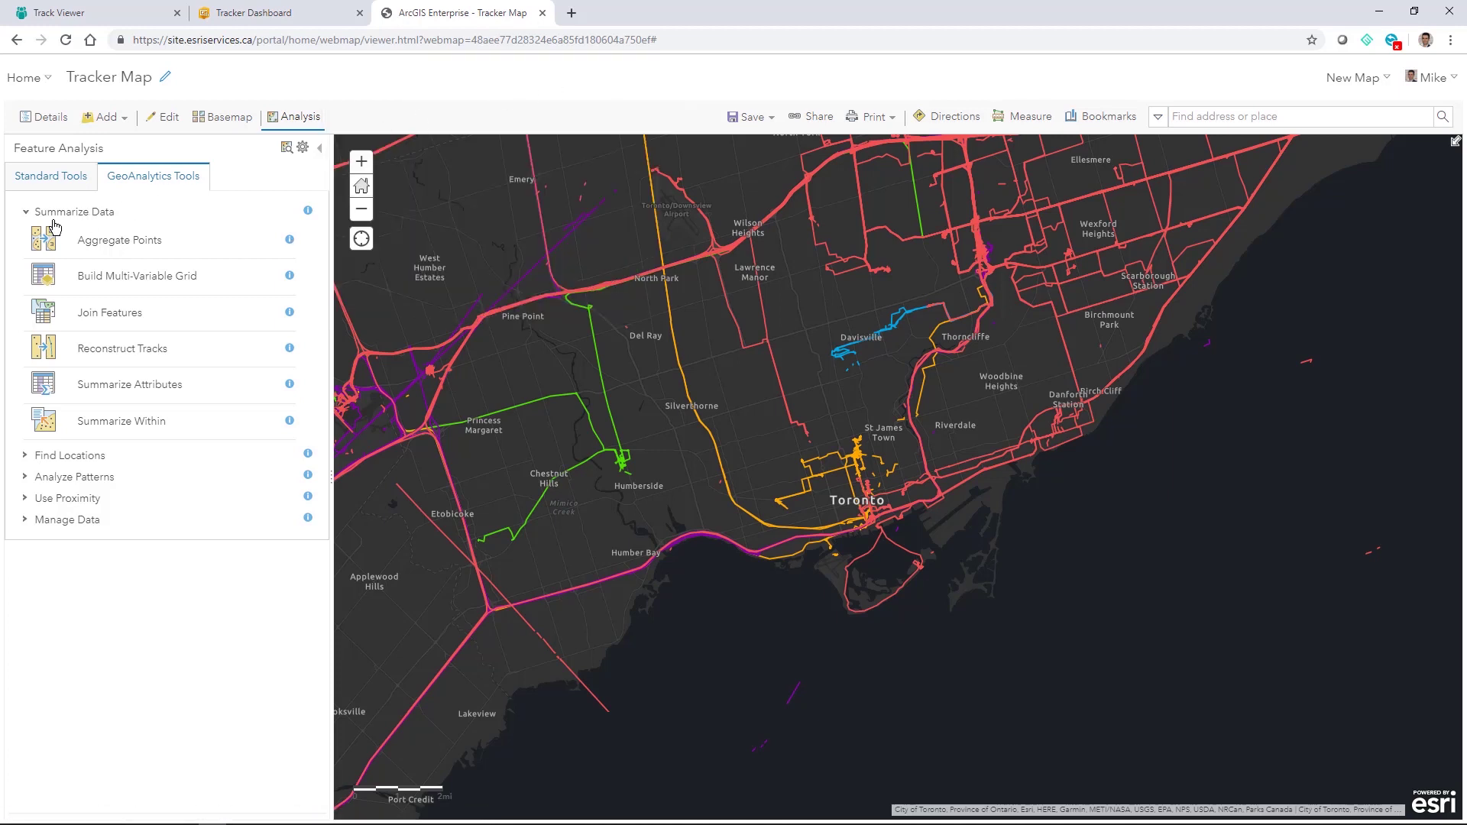
# Collapse Summarize Data, expand Find Locations, and review the Detect Incidents help
pyautogui.click(27, 212)
pyautogui.click(71, 235)
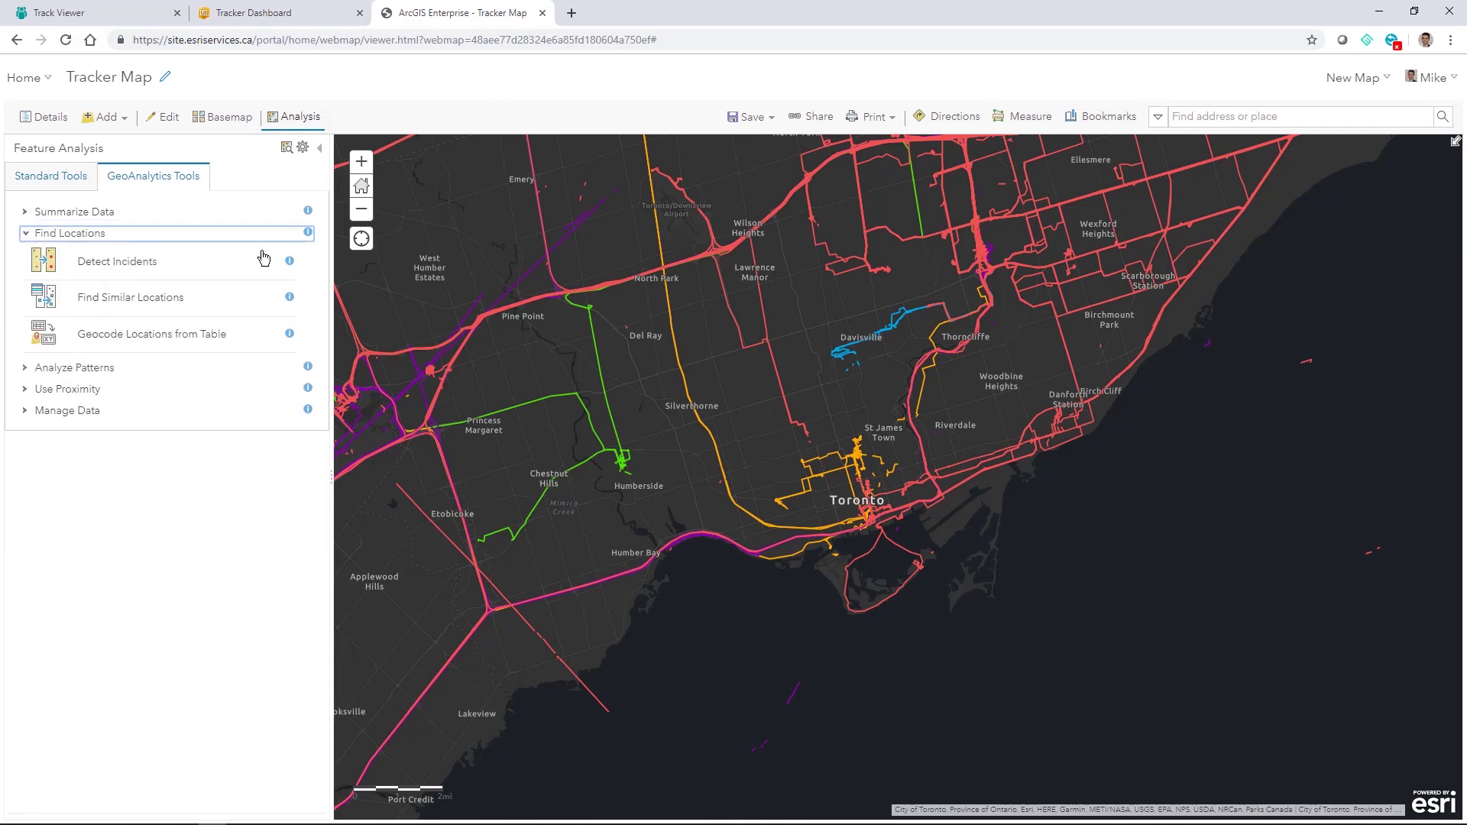
pyautogui.click(290, 263)
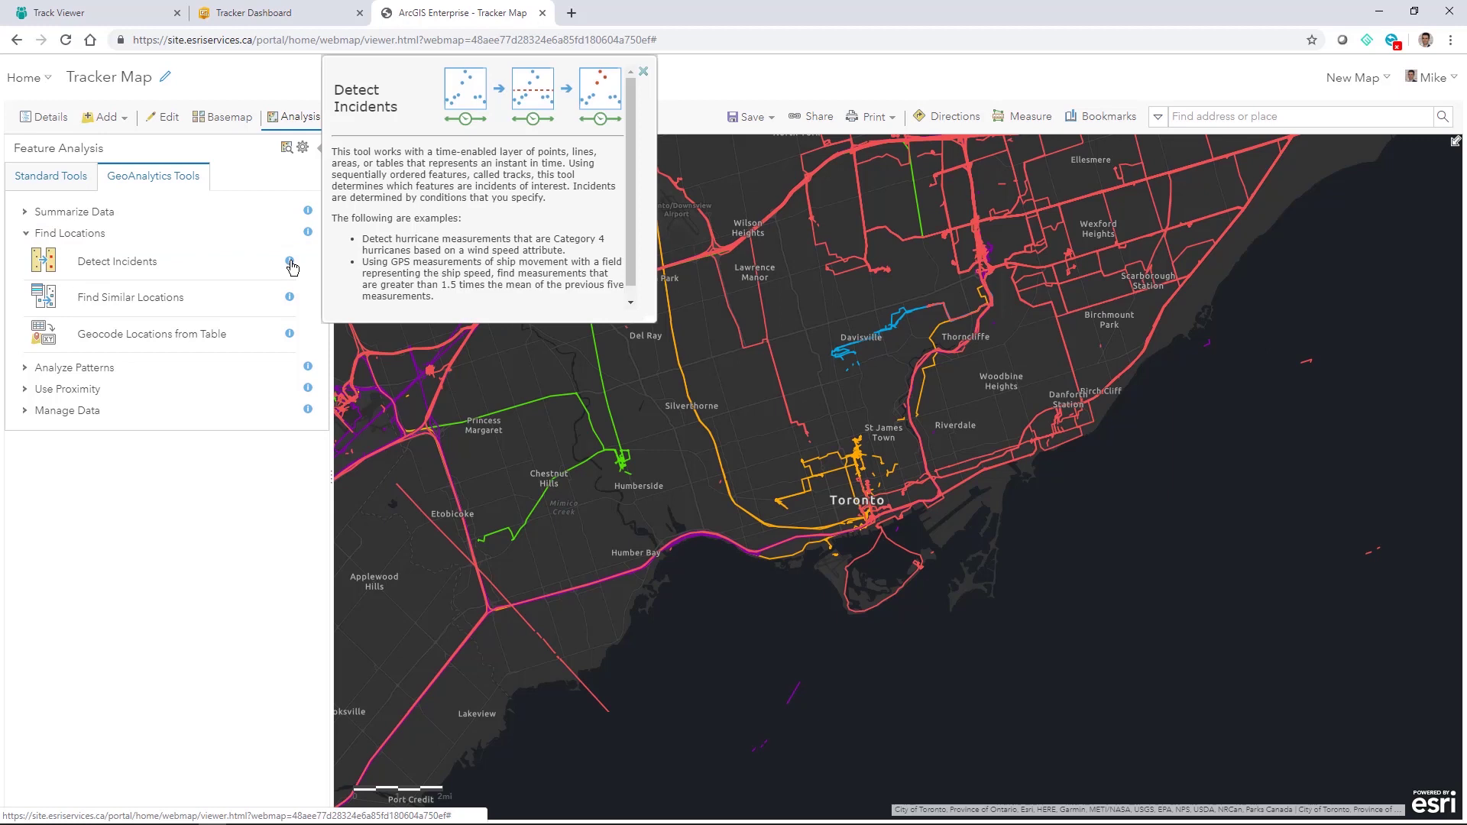
pyautogui.click(645, 74)
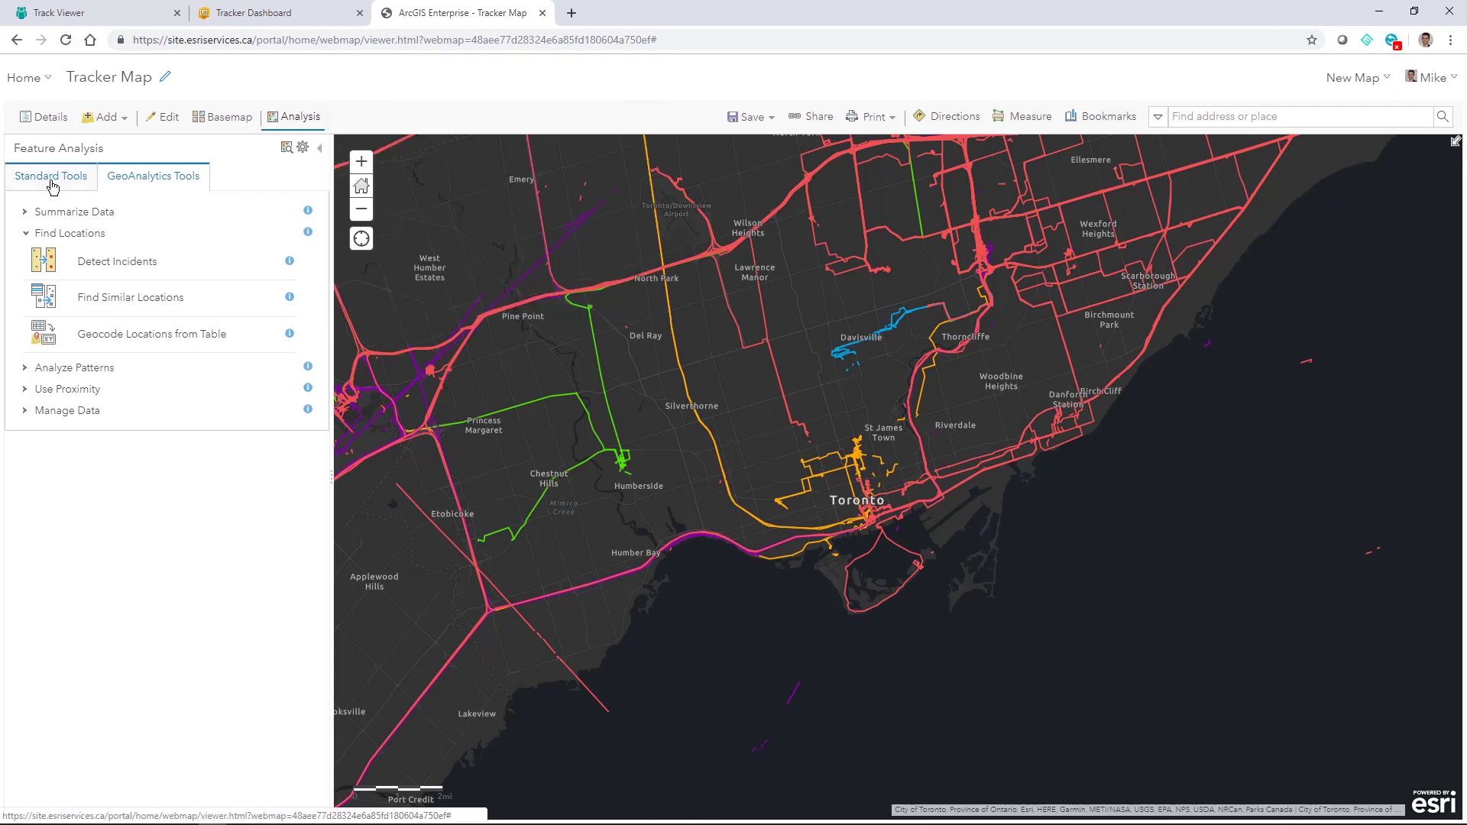
# Hide the Reconstructed Tracks UC team layer and show Track hexagons mean speed
pyautogui.click(38, 117)
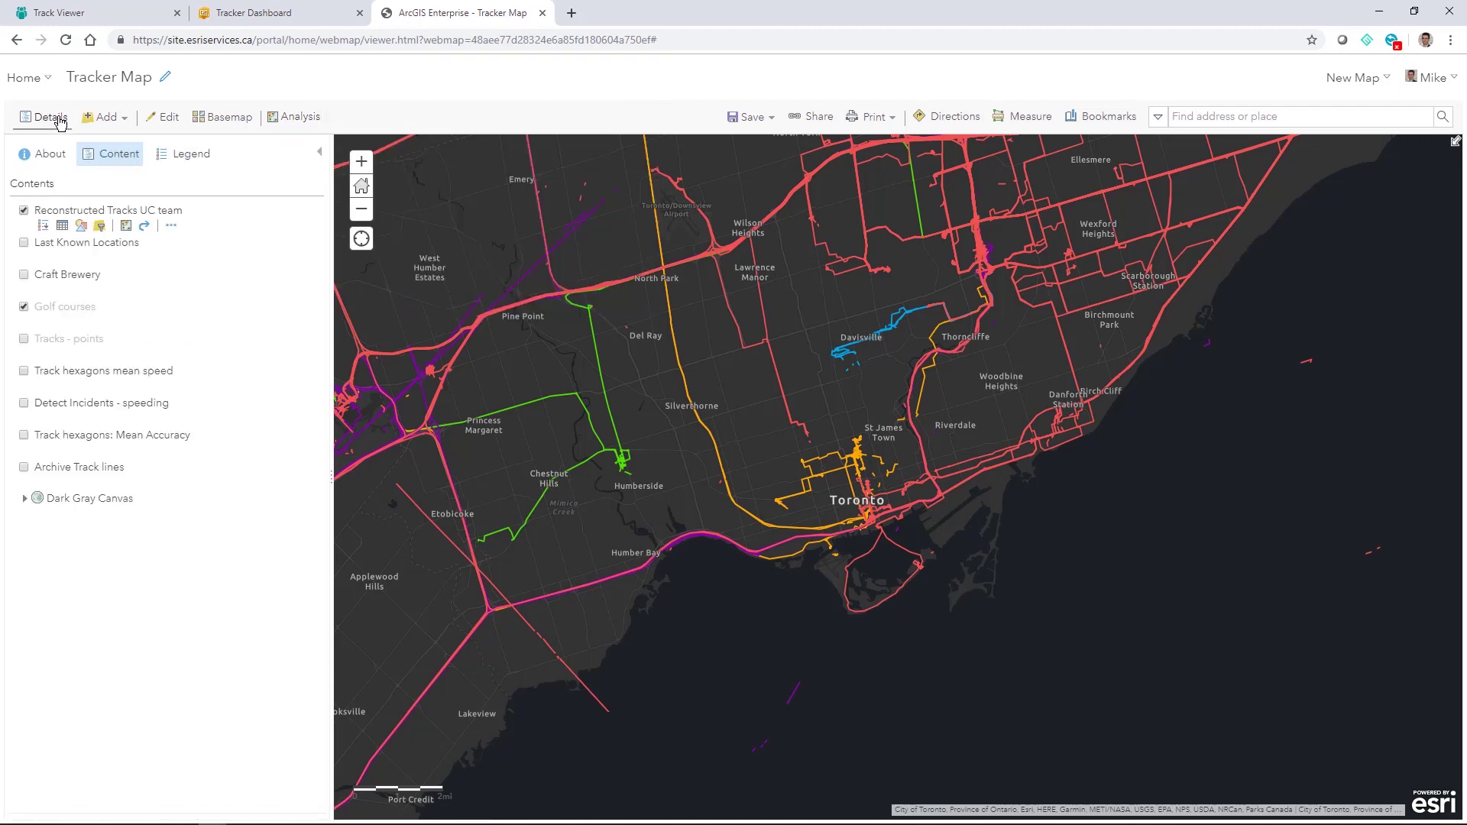
pyautogui.click(24, 210)
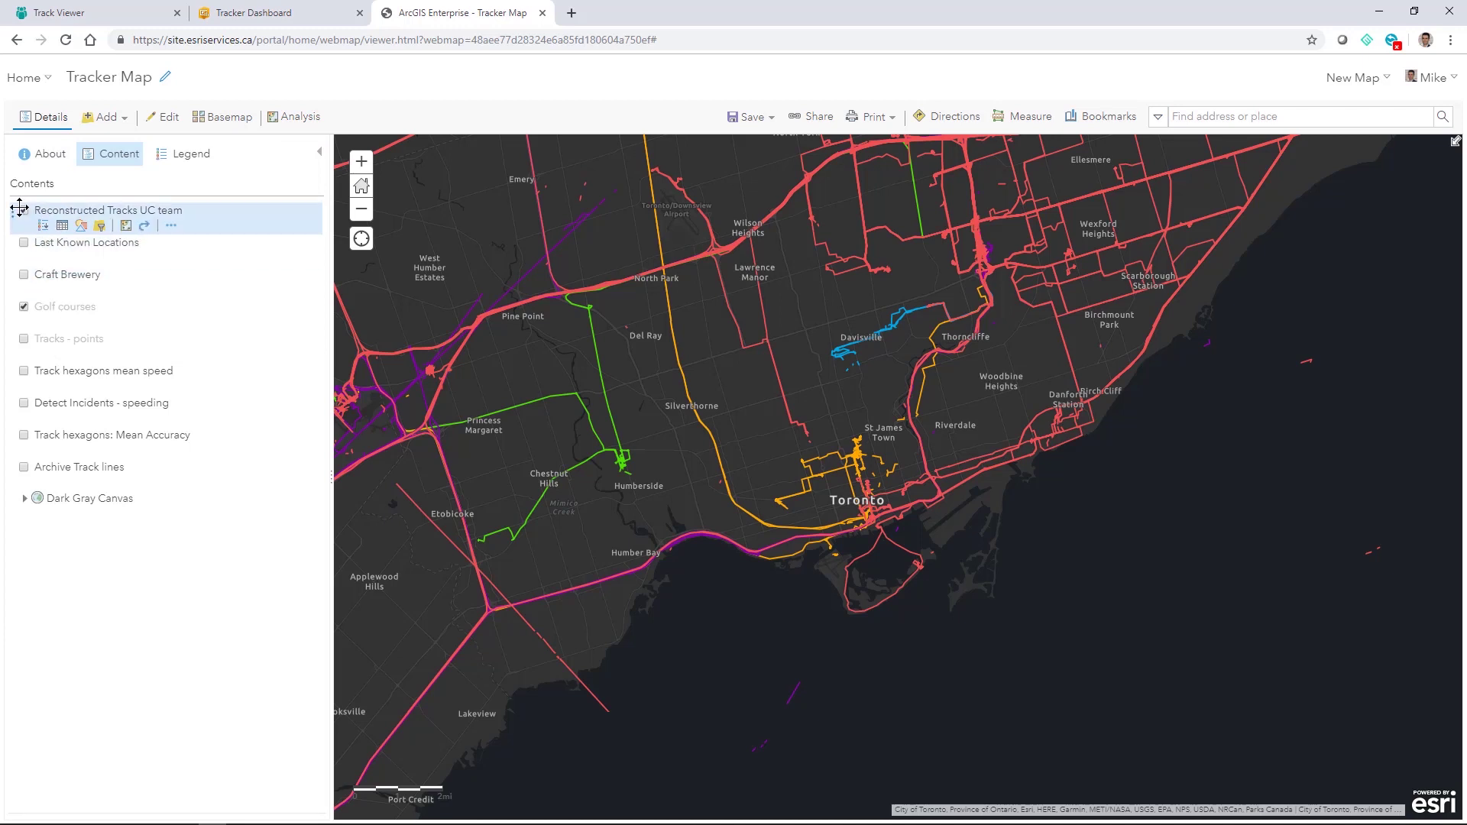
pyautogui.click(24, 372)
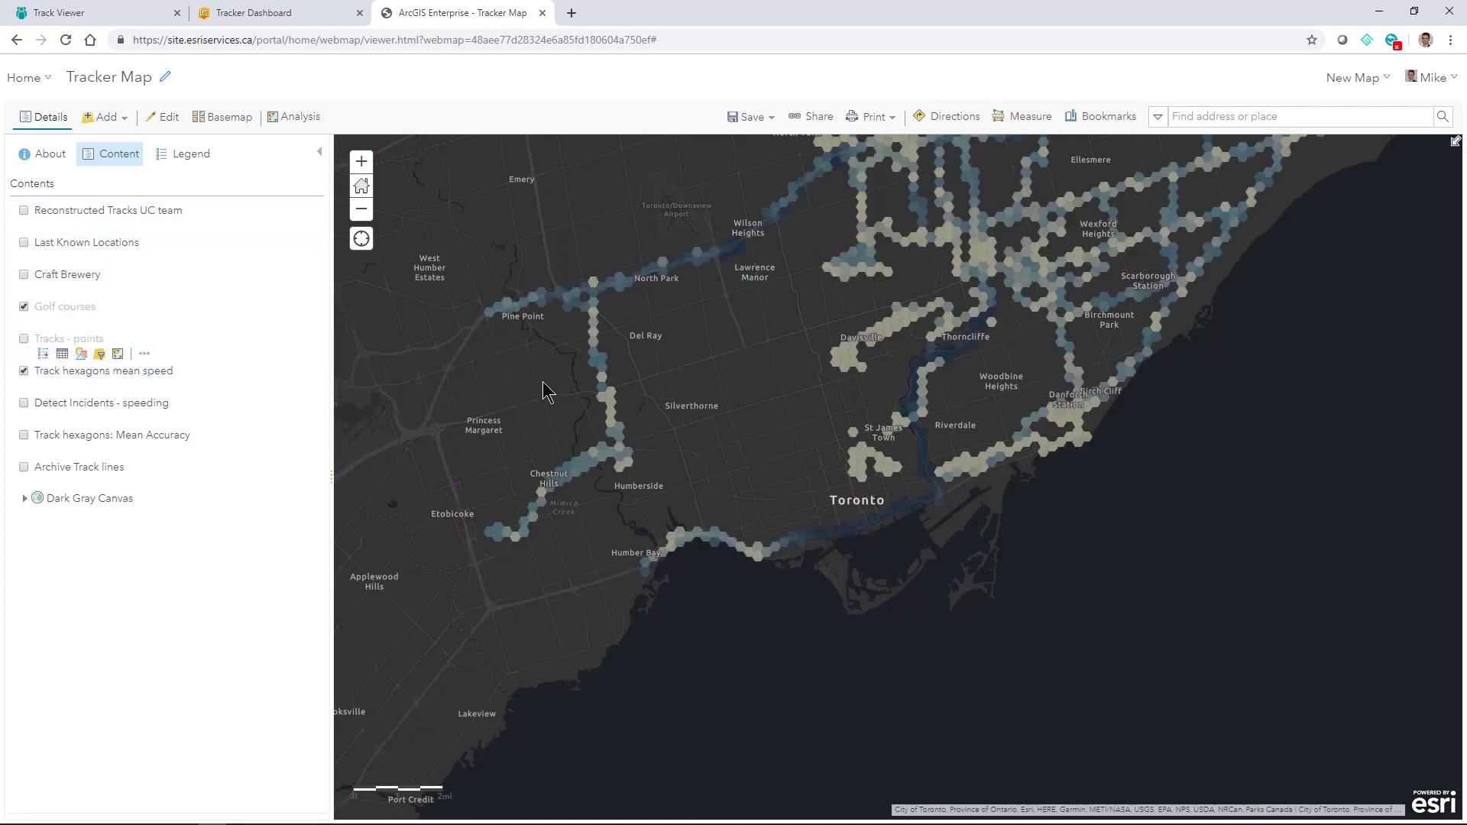
# Zoom in and pan west along the lakeshore past Parkdale to the Humber Bay hexagons
pyautogui.scroll(1, 910, 453)
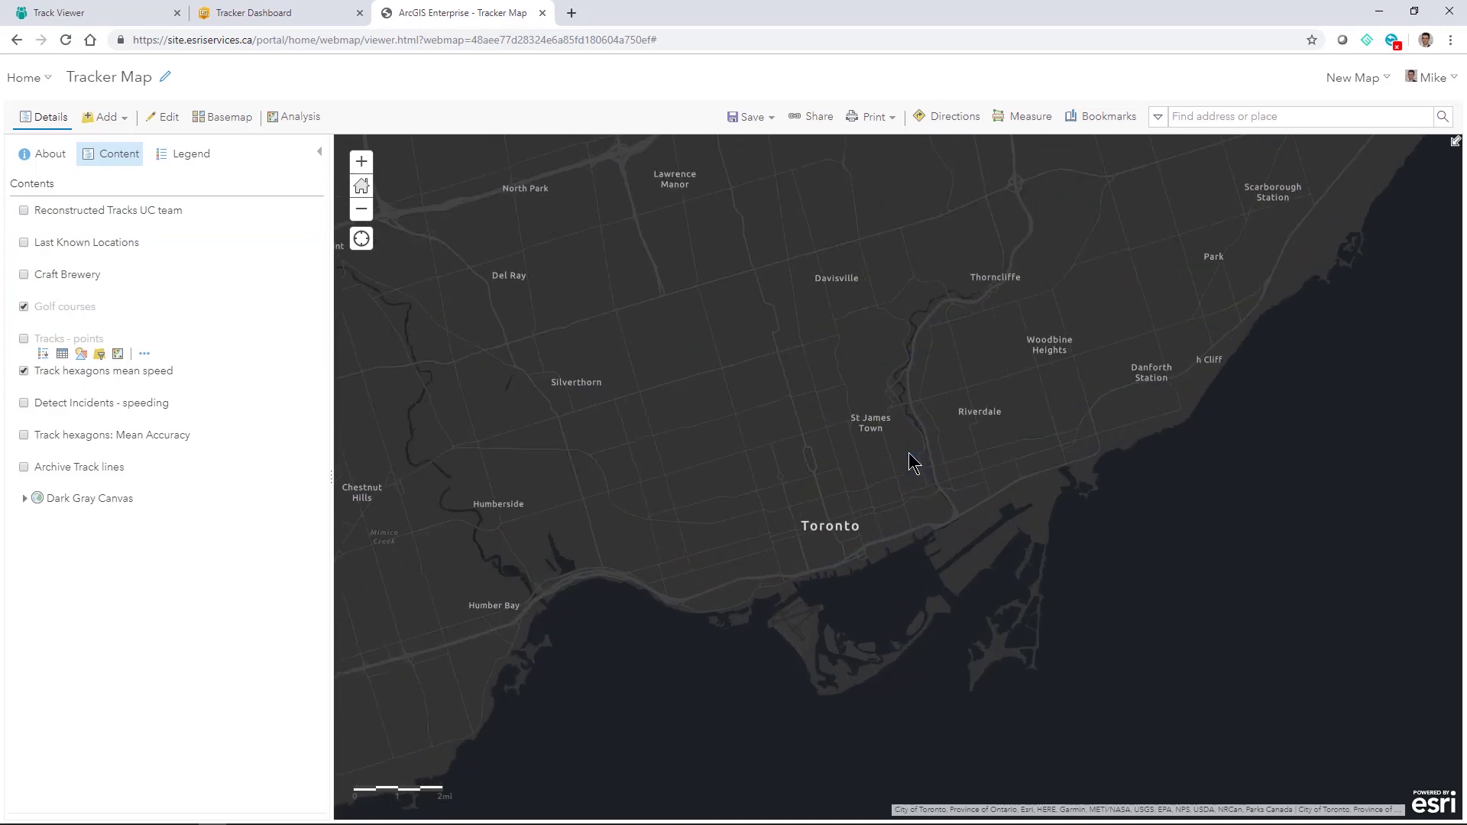
pyautogui.scroll(1, 909, 463)
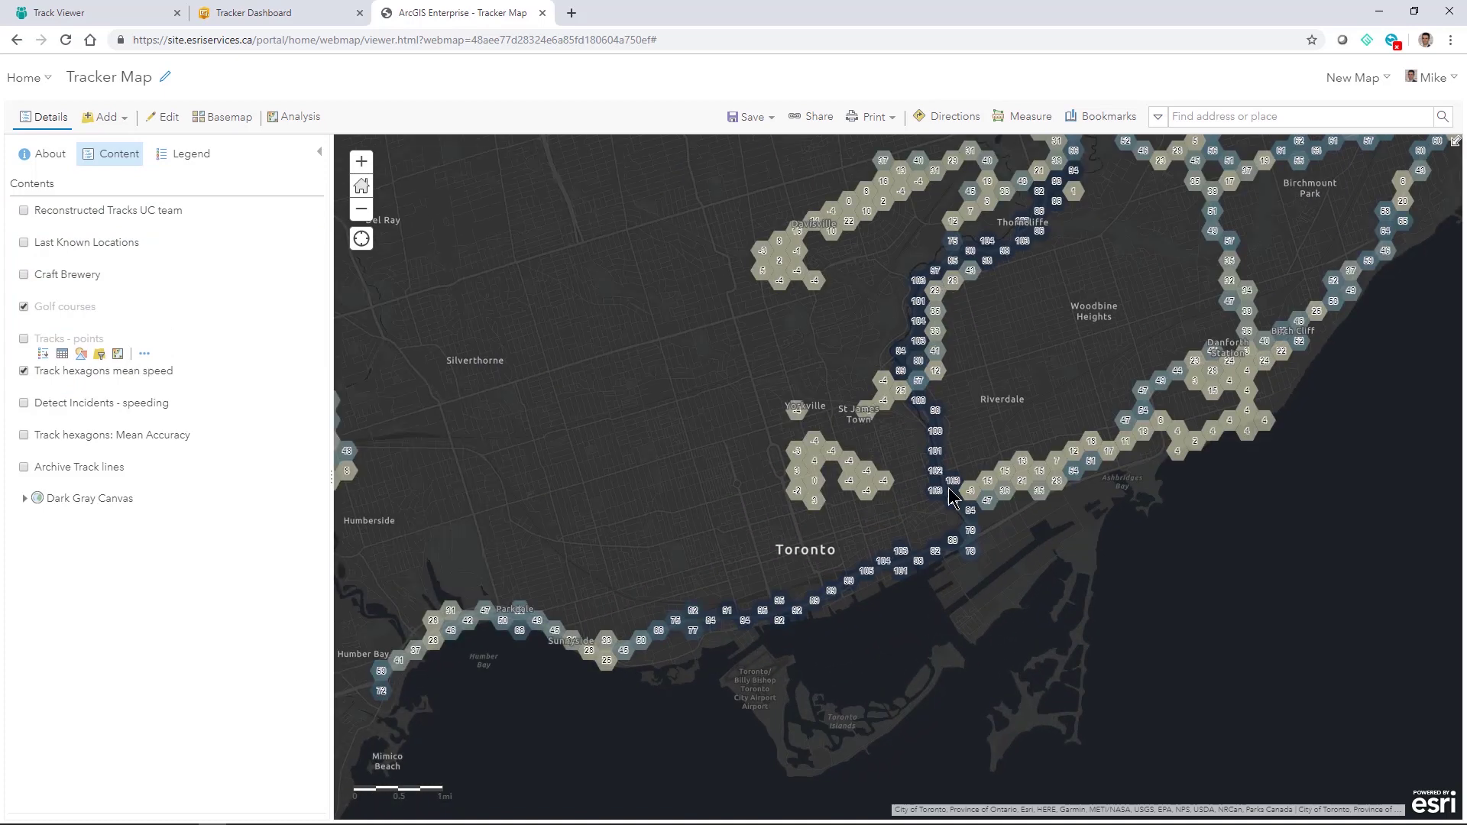
pyautogui.scroll(1, 925, 458)
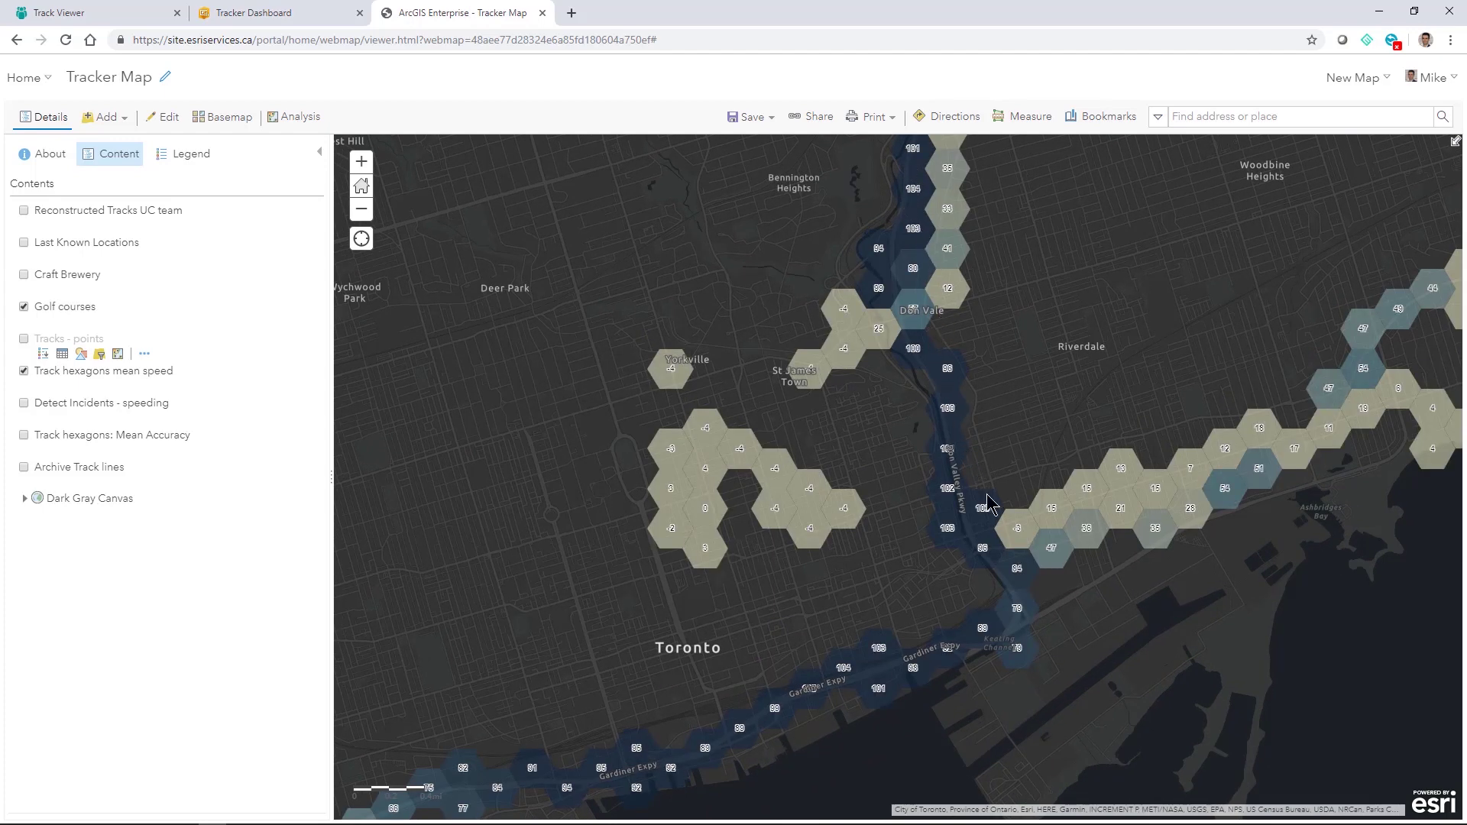
pyautogui.moveTo(849, 680); pyautogui.dragTo(1030, 502)
pyautogui.moveTo(756, 621); pyautogui.dragTo(1009, 544)
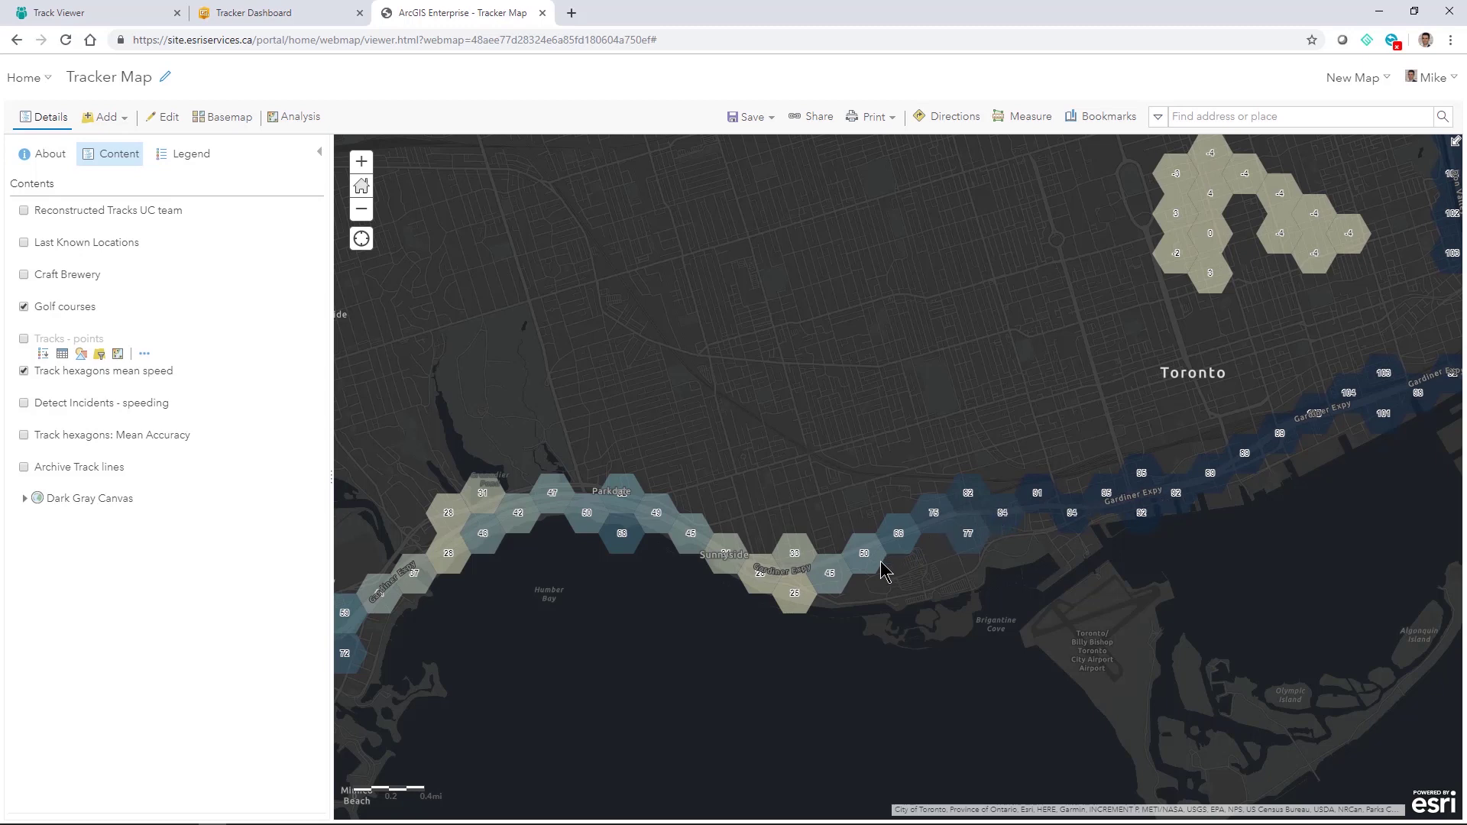
pyautogui.moveTo(550, 599); pyautogui.dragTo(796, 490)
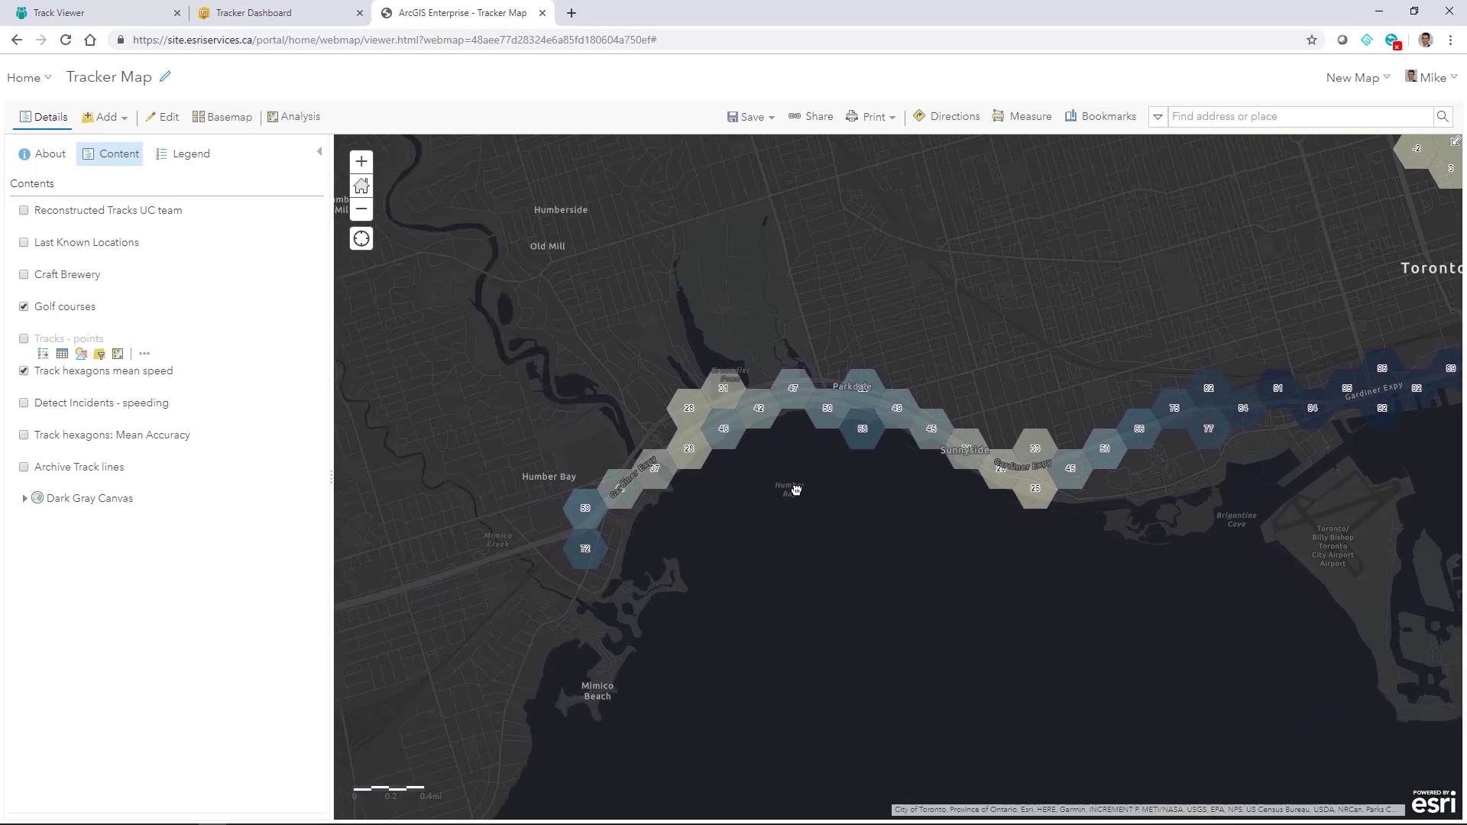
# Swap the hexagons for the Detect Incidents - speeding layer, zoom out two levels, and pan toward Brampton and Mississauga
pyautogui.click(24, 371)
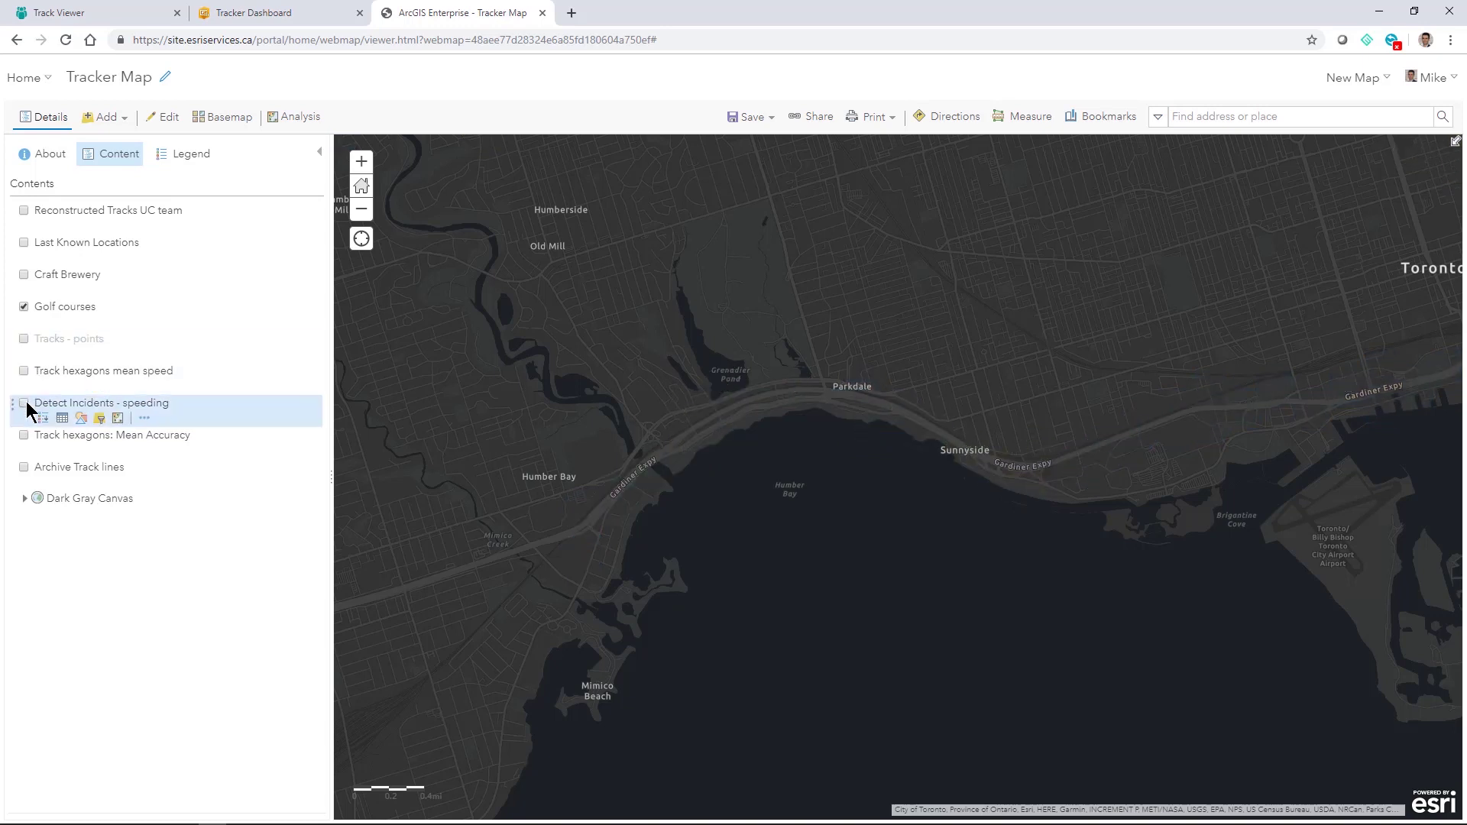
pyautogui.click(23, 403)
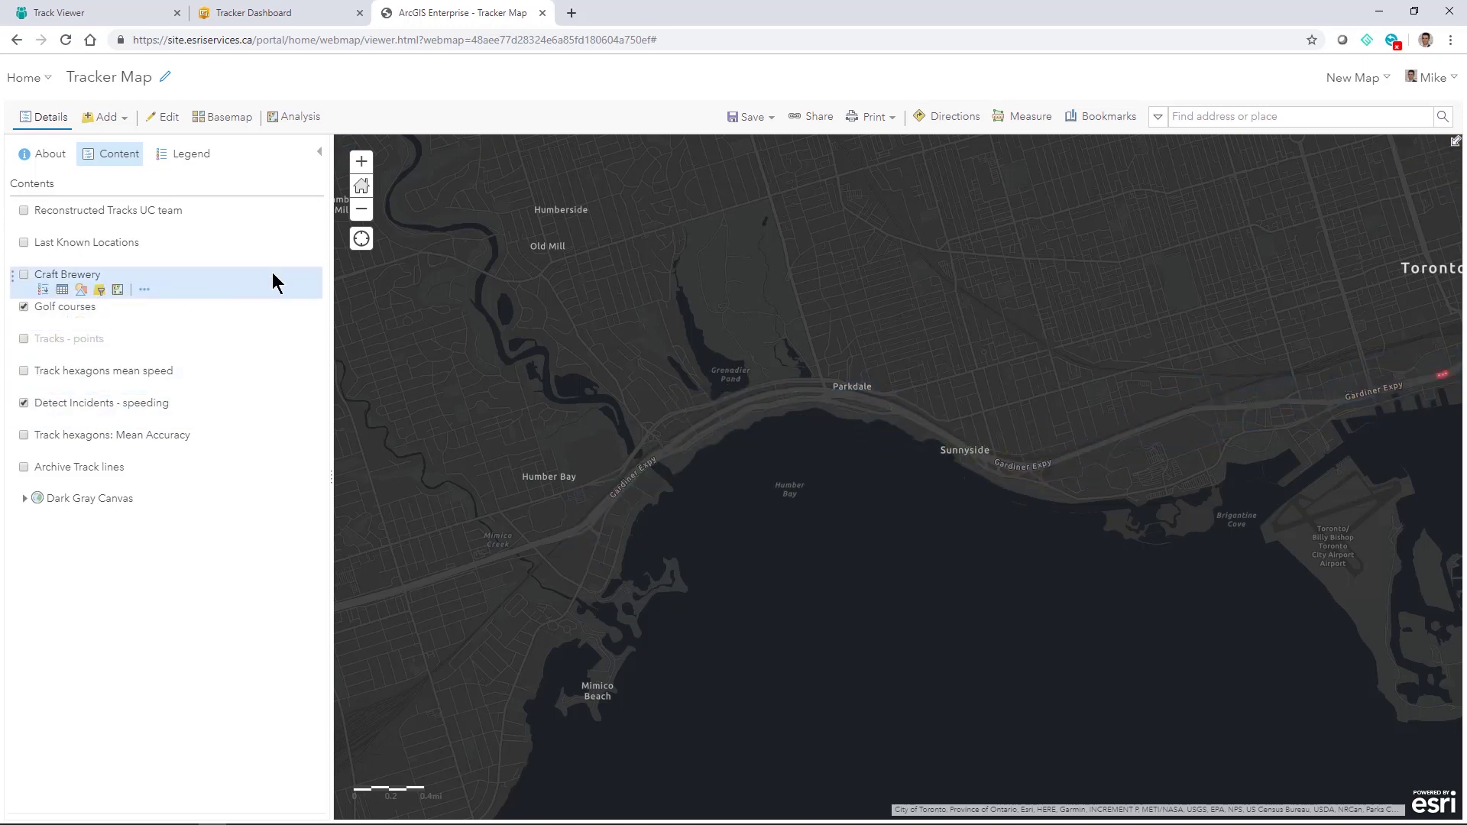
pyautogui.click(360, 218)
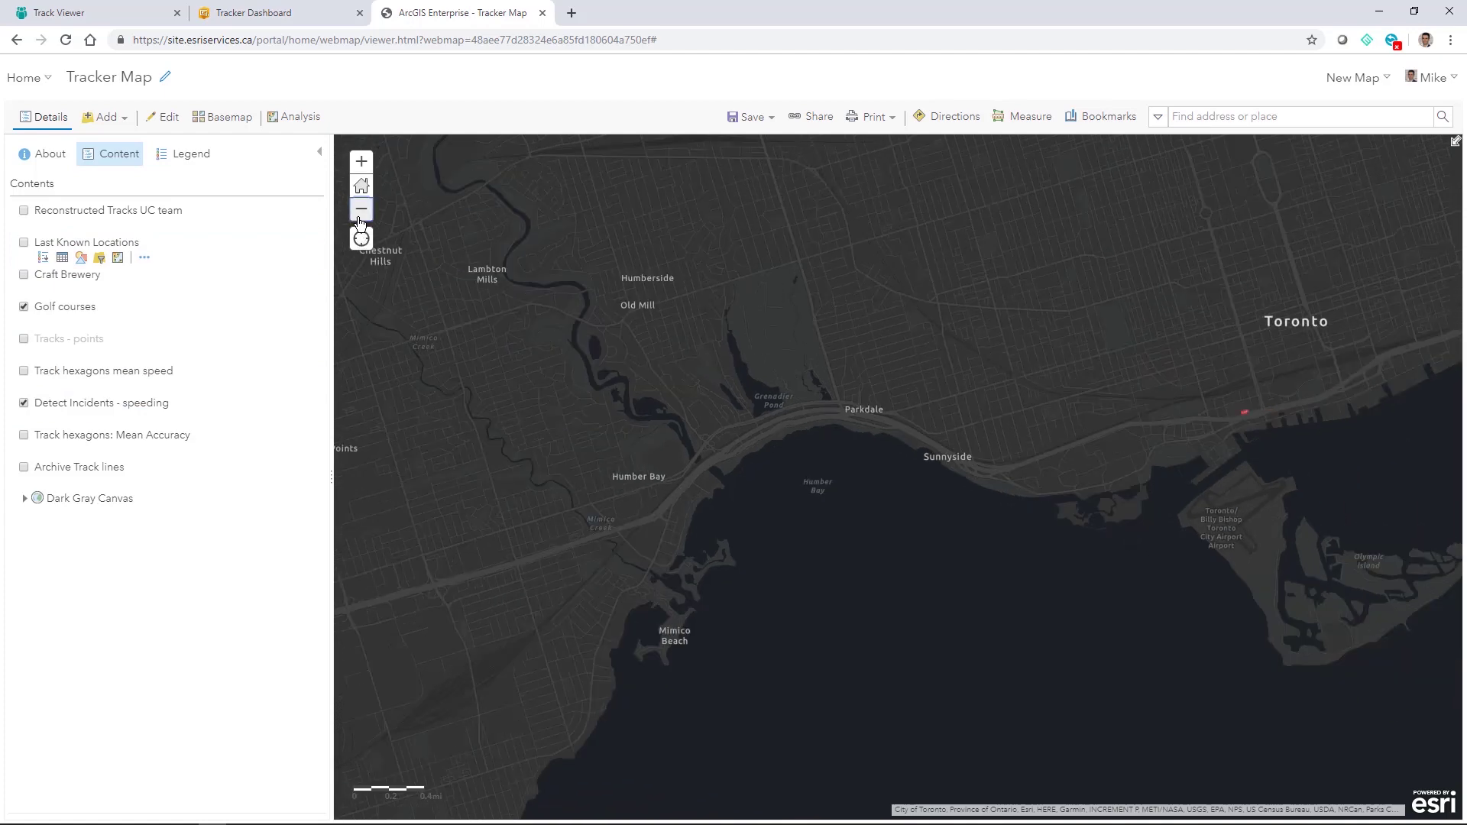
pyautogui.click(360, 218)
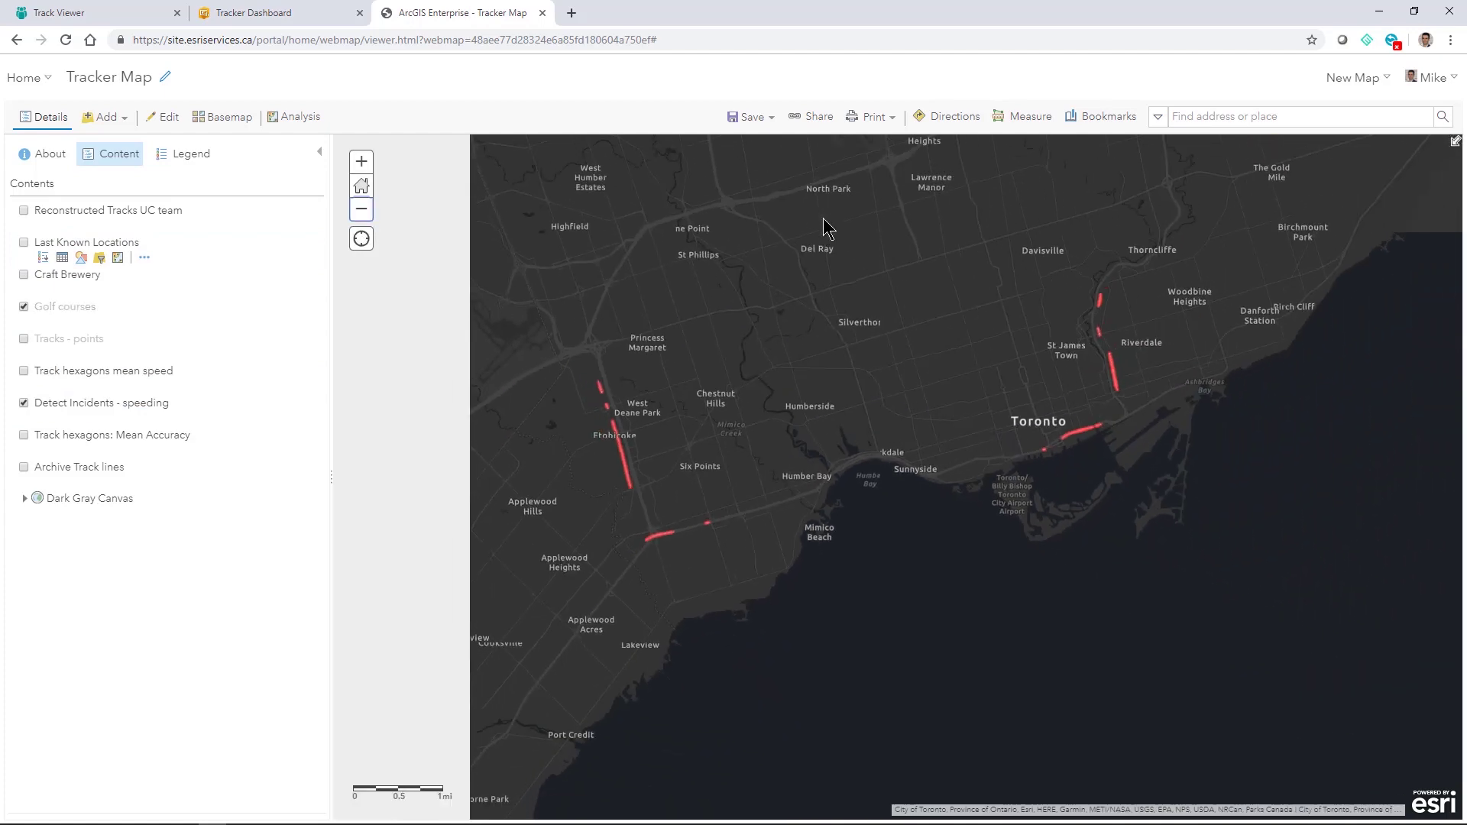
pyautogui.moveTo(953, 387); pyautogui.dragTo(840, 522)
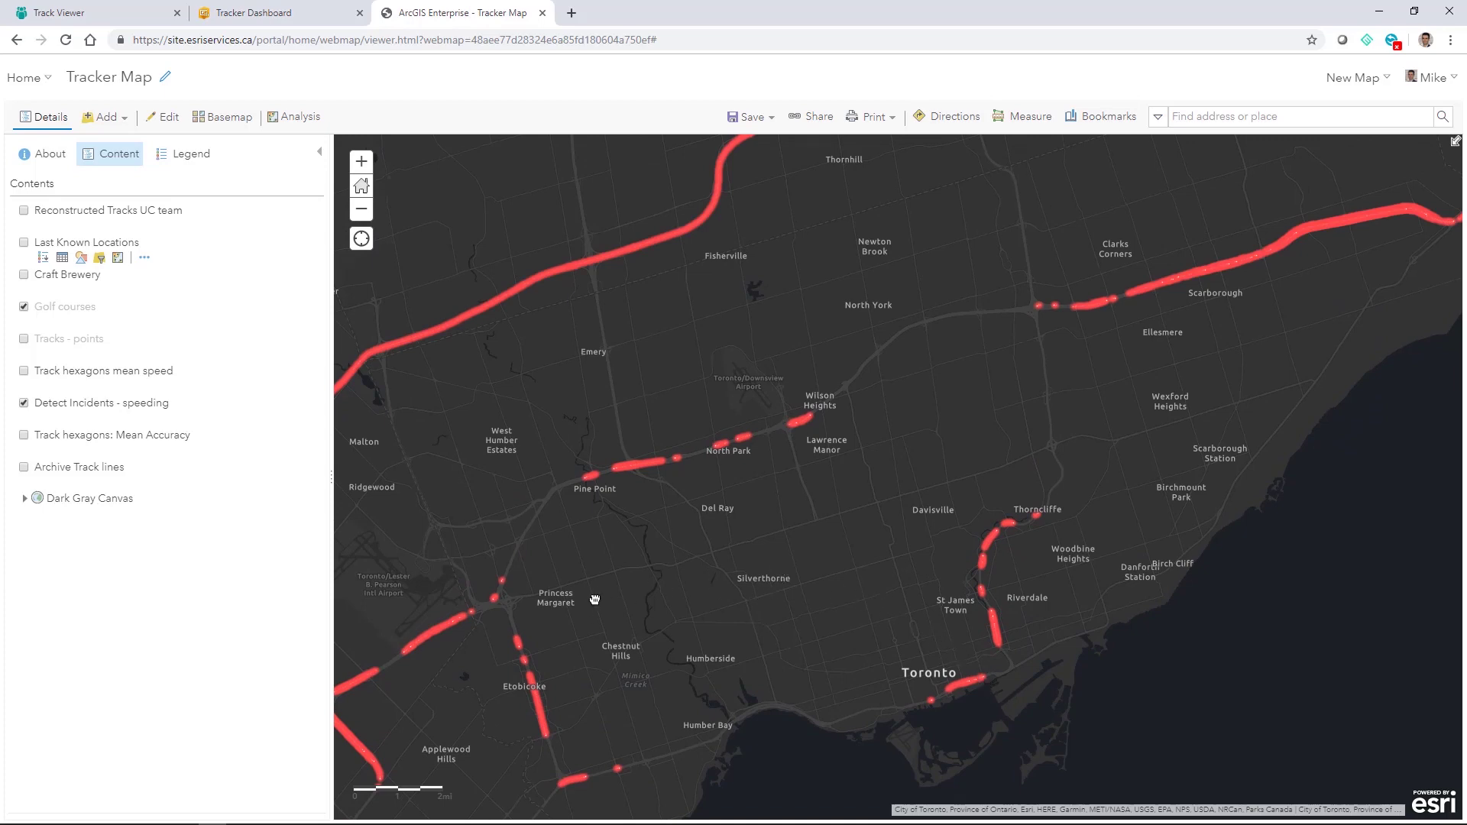
pyautogui.moveTo(588, 602); pyautogui.dragTo(850, 494)
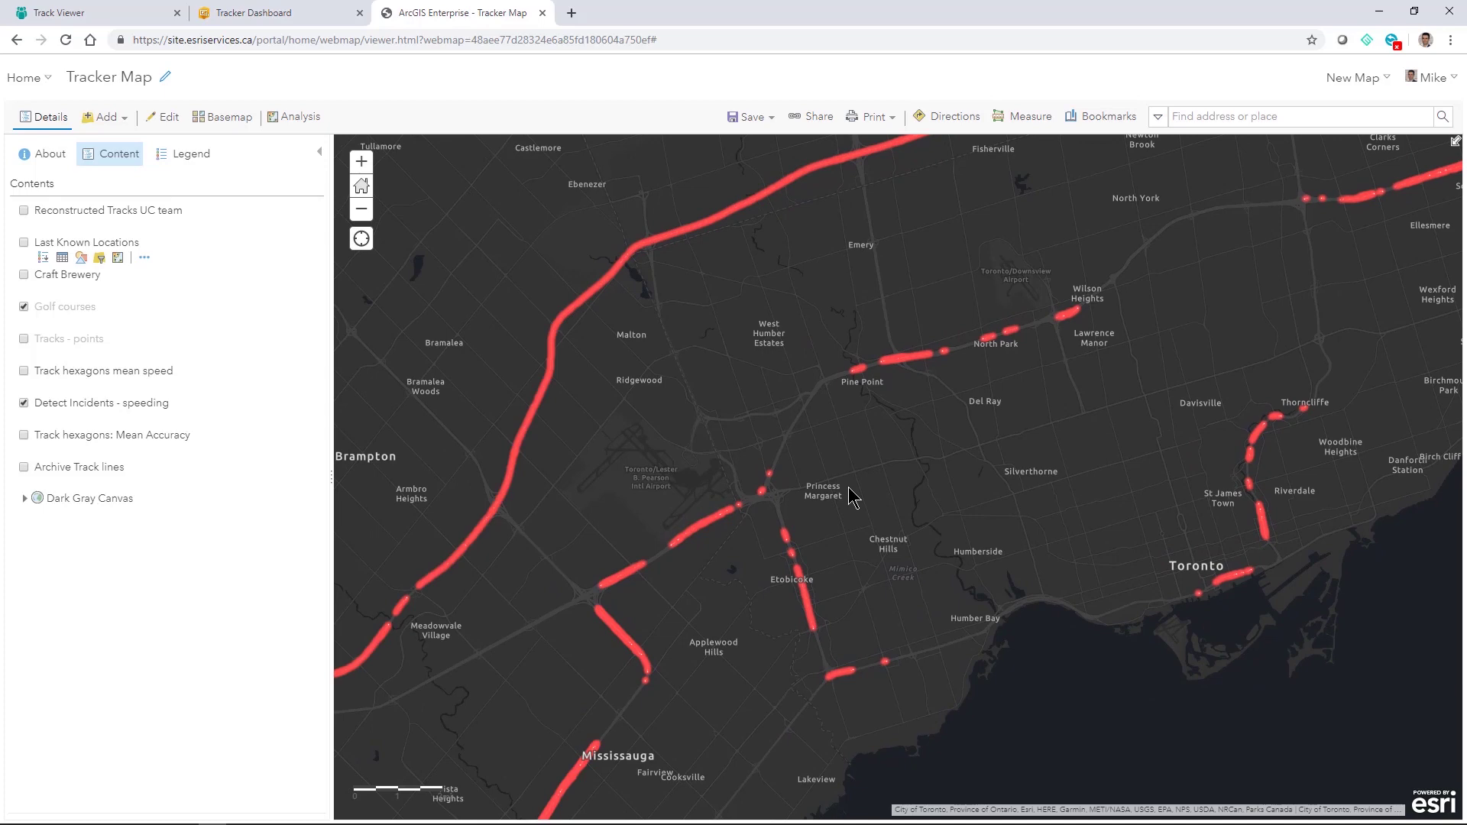